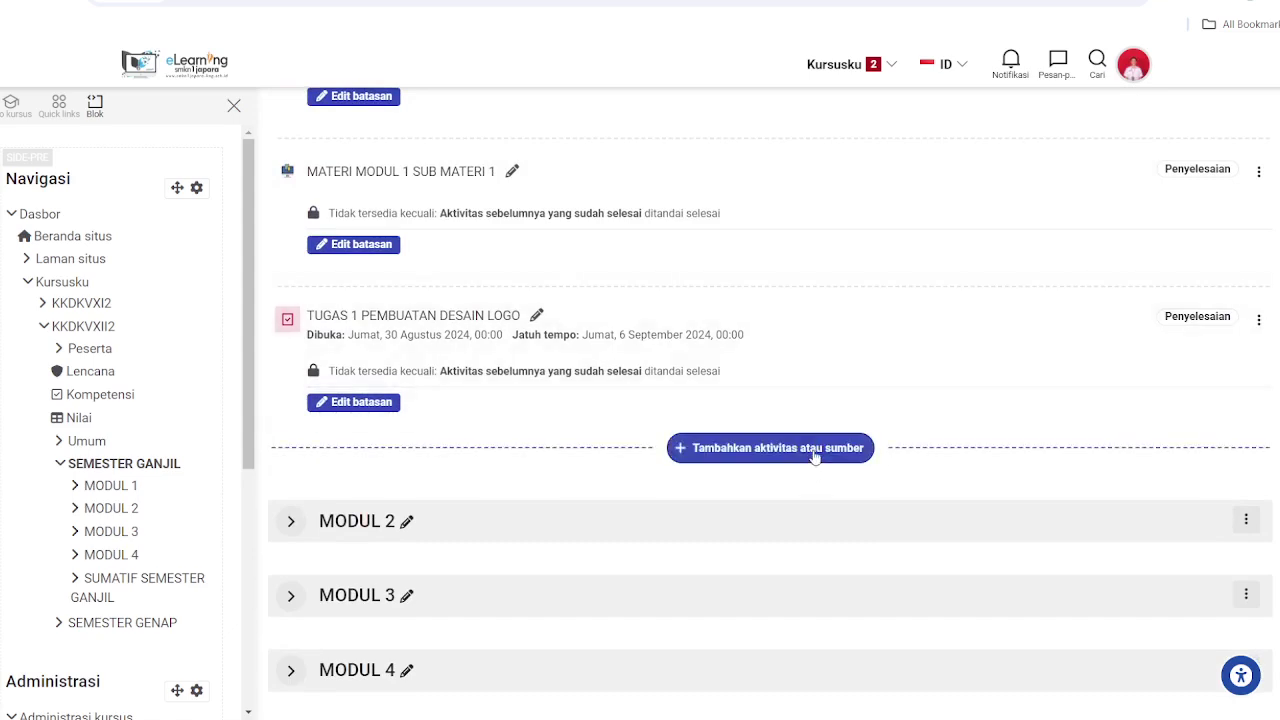
# - Add a Kuis activity to the end of MODUL 1 and name it POST TES
pyautogui.click(814, 455)
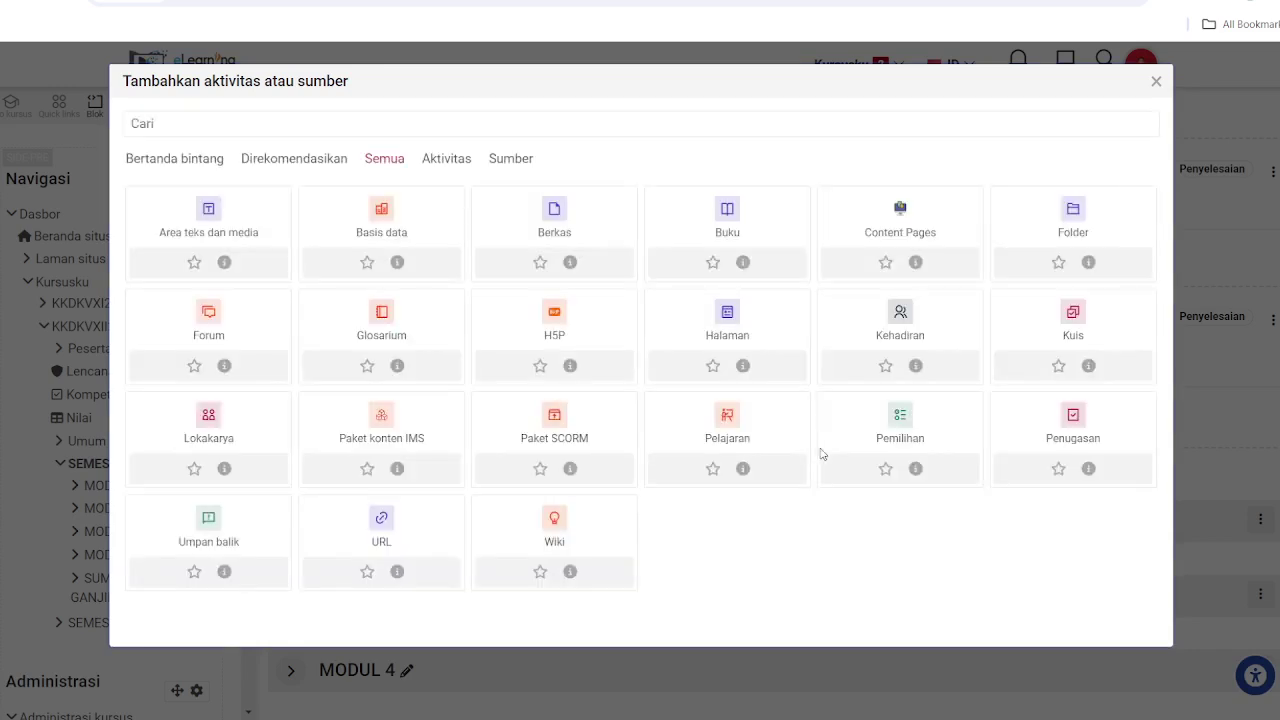
pyautogui.click(1078, 333)
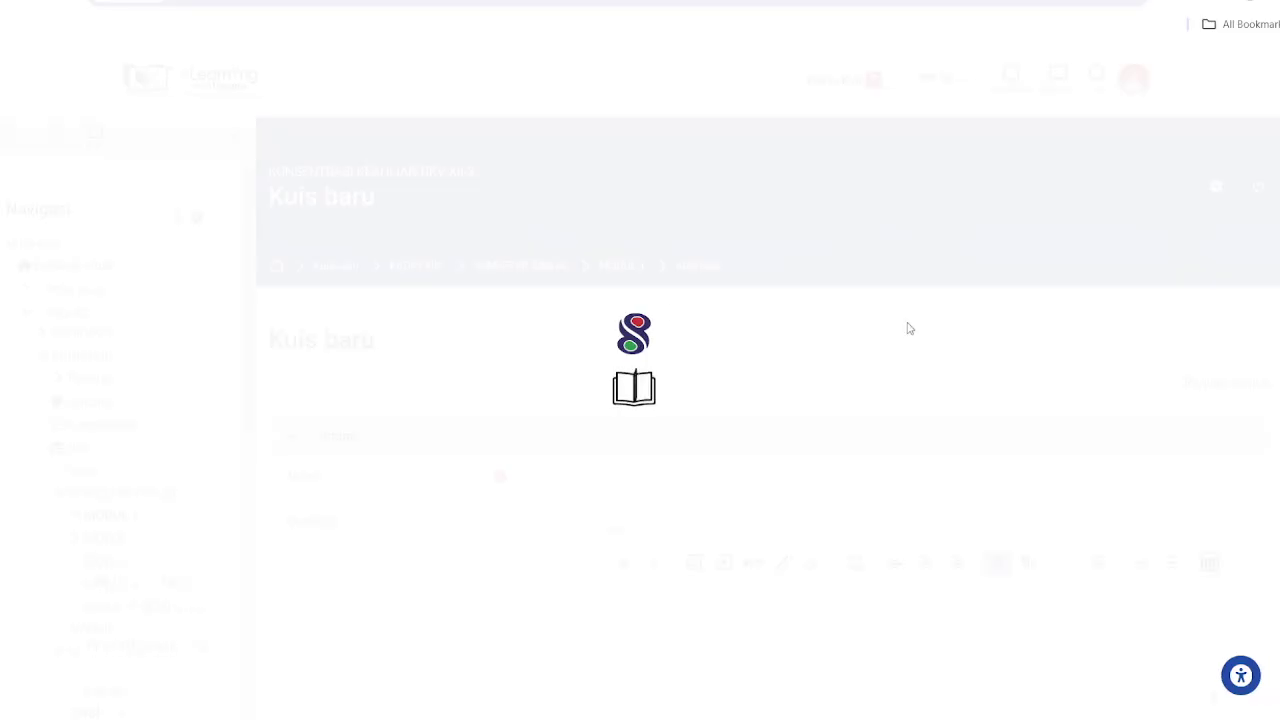
pyautogui.scroll(-3, 650, 312)
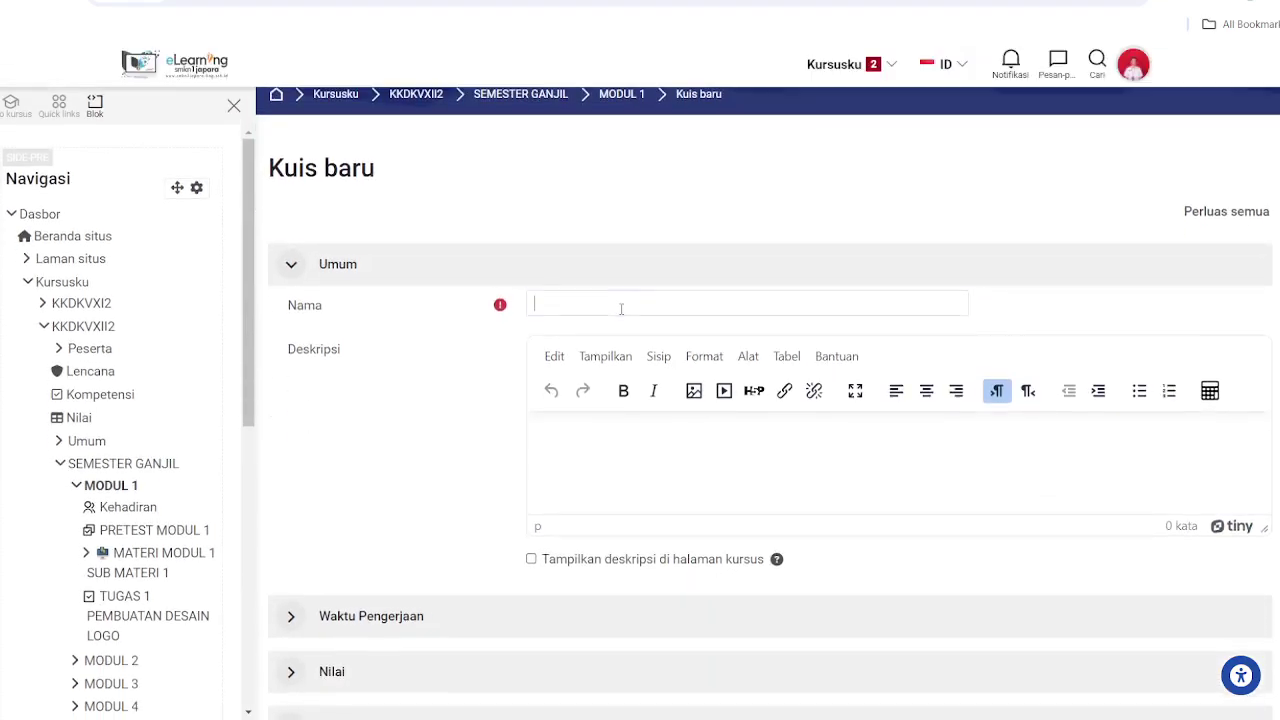
pyautogui.click(620, 309)
pyautogui.write('POST TES')
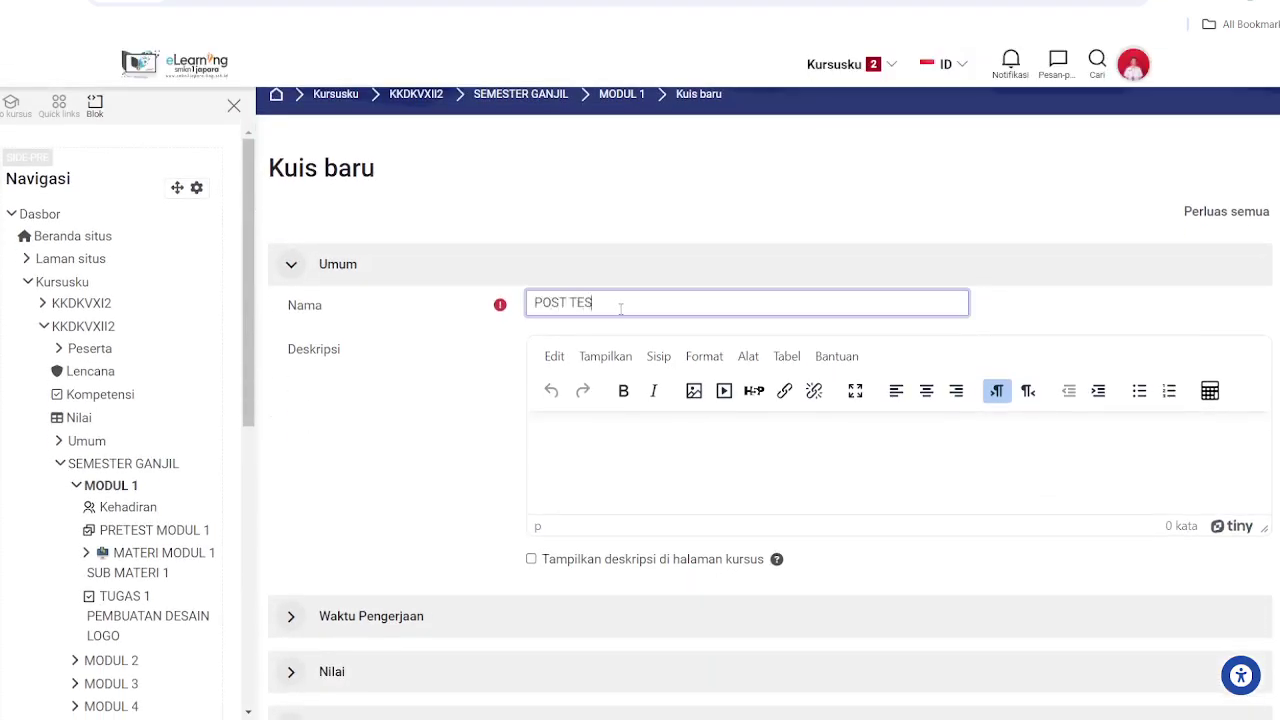
pyautogui.scroll(-3, 620, 309)
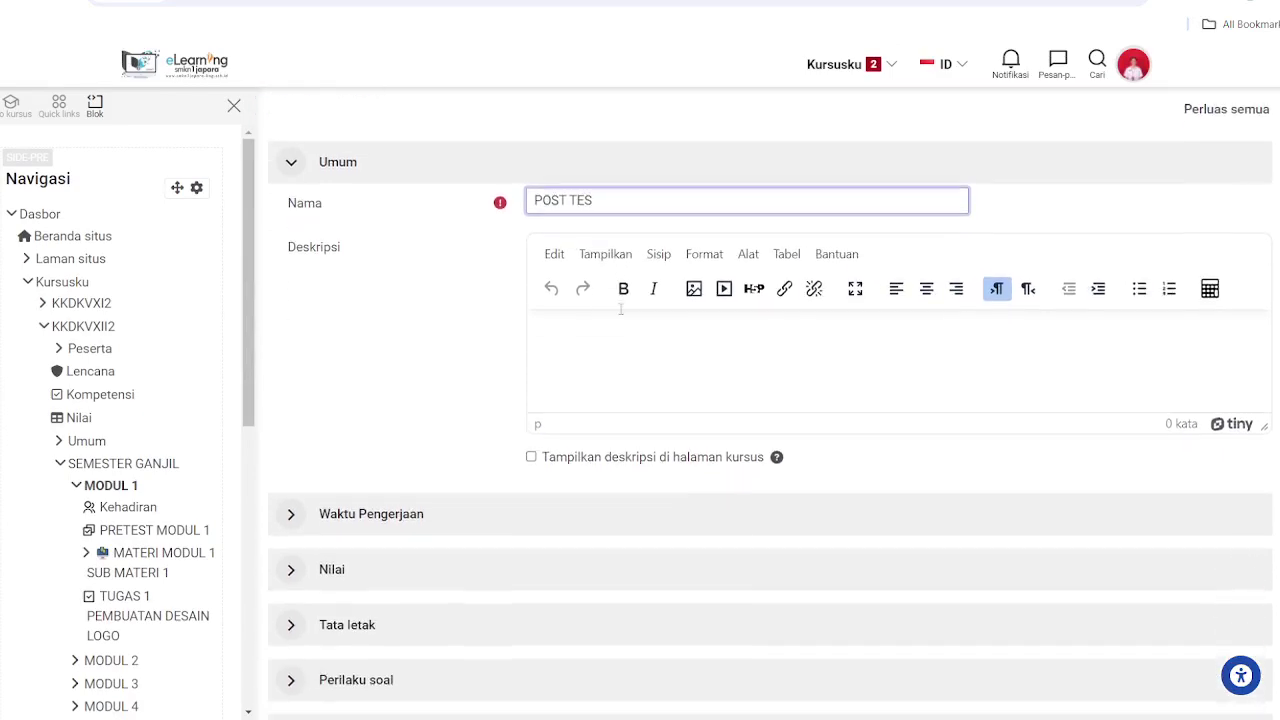
pyautogui.scroll(3, 620, 300)
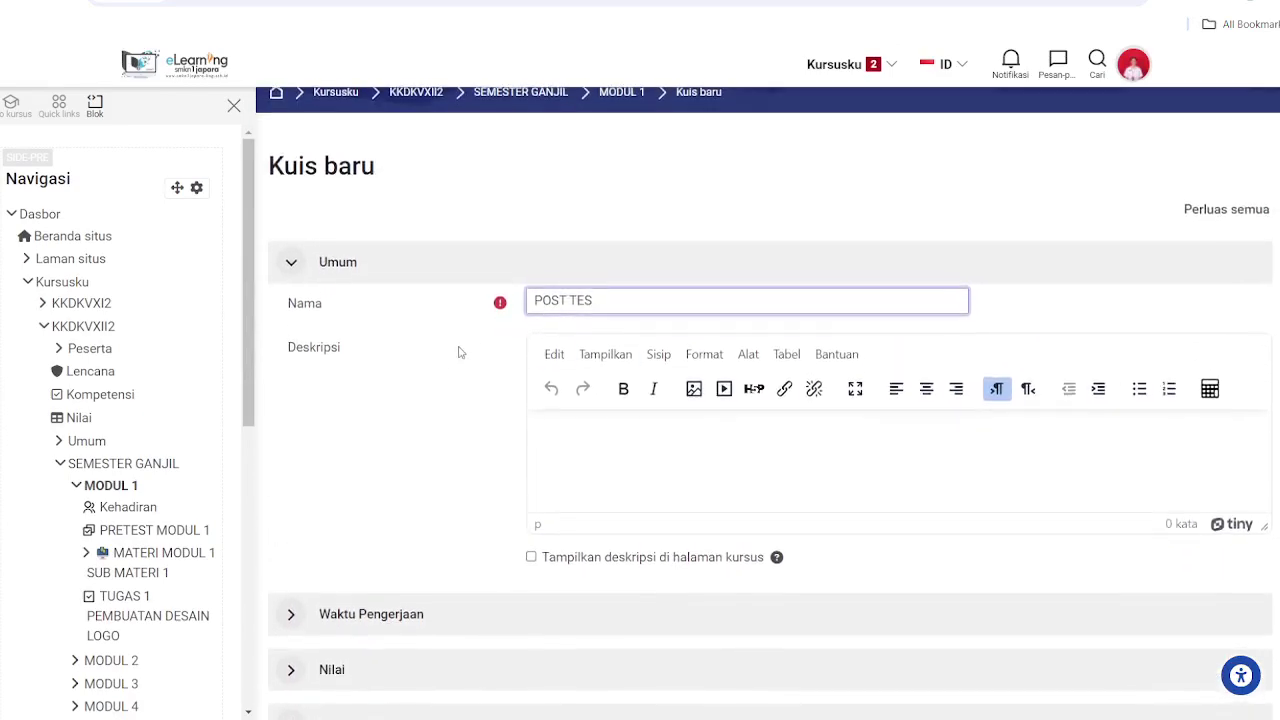
# - Enable the quiz opening time (Kuis dimulai) and set it to 2 September 2024, 07:00
pyautogui.scroll(-3, 466, 351)
pyautogui.click(297, 447)
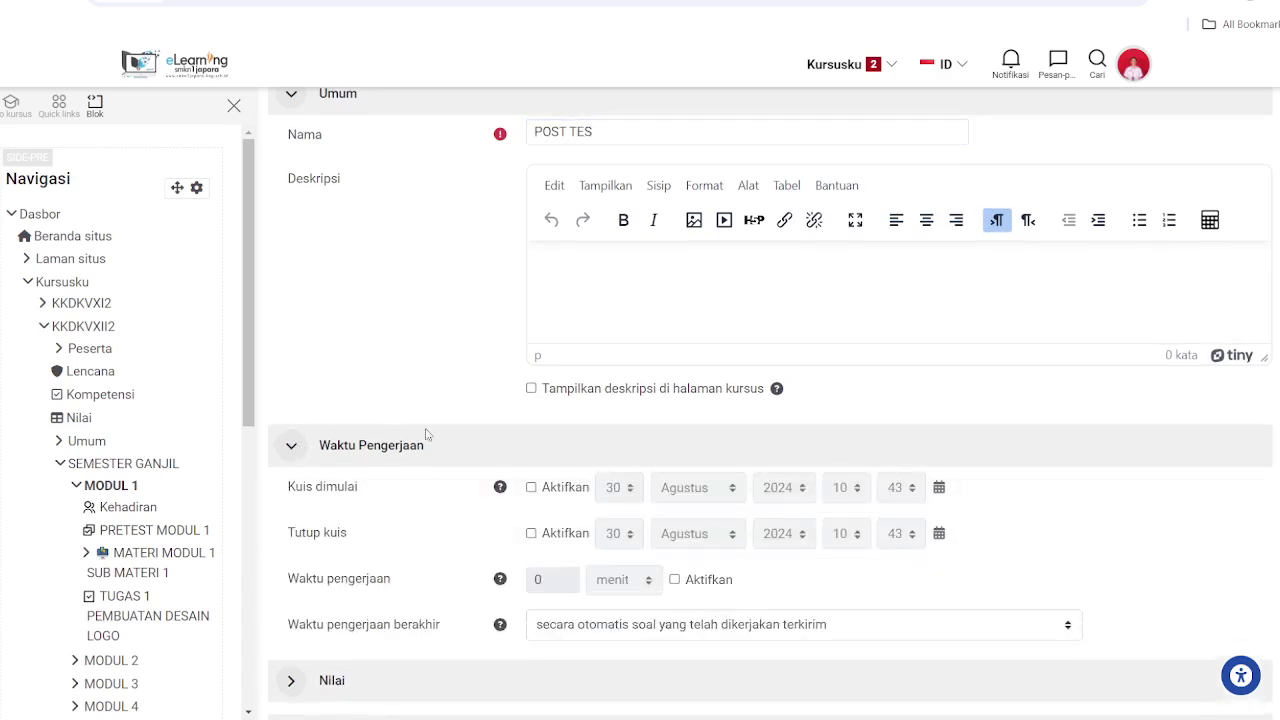
pyautogui.scroll(-3, 474, 429)
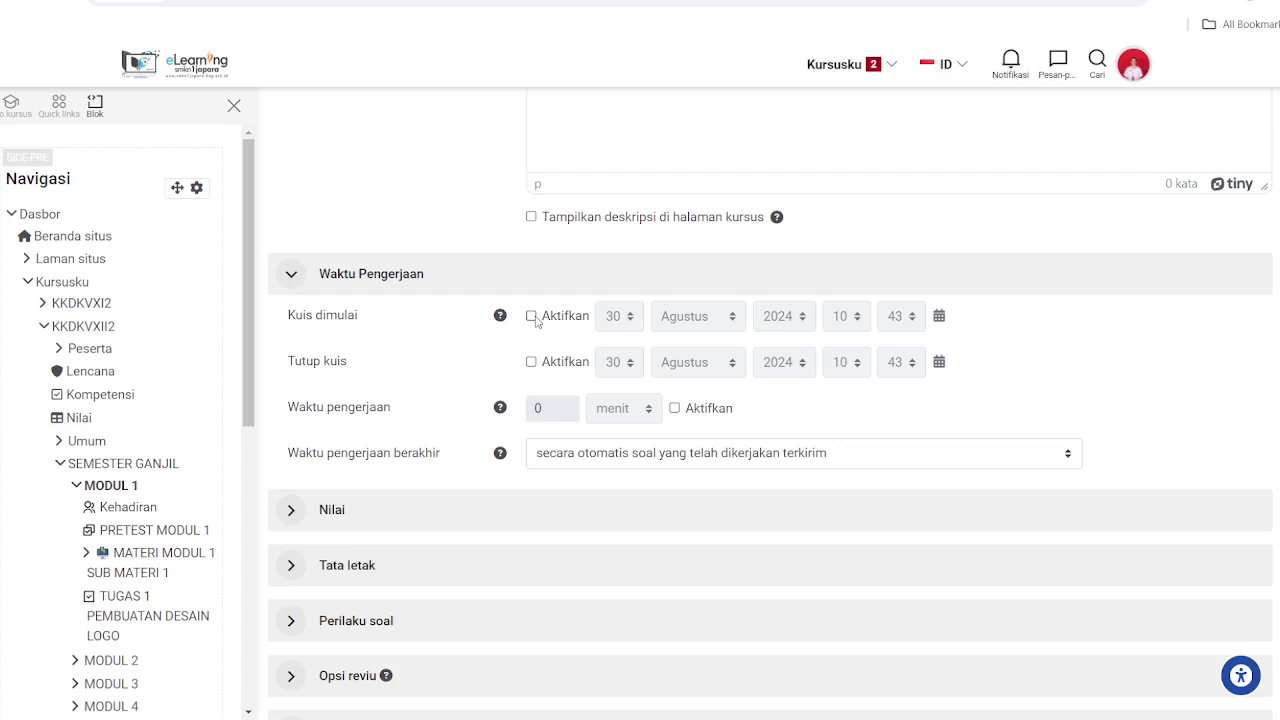
pyautogui.click(532, 317)
pyautogui.click(610, 318)
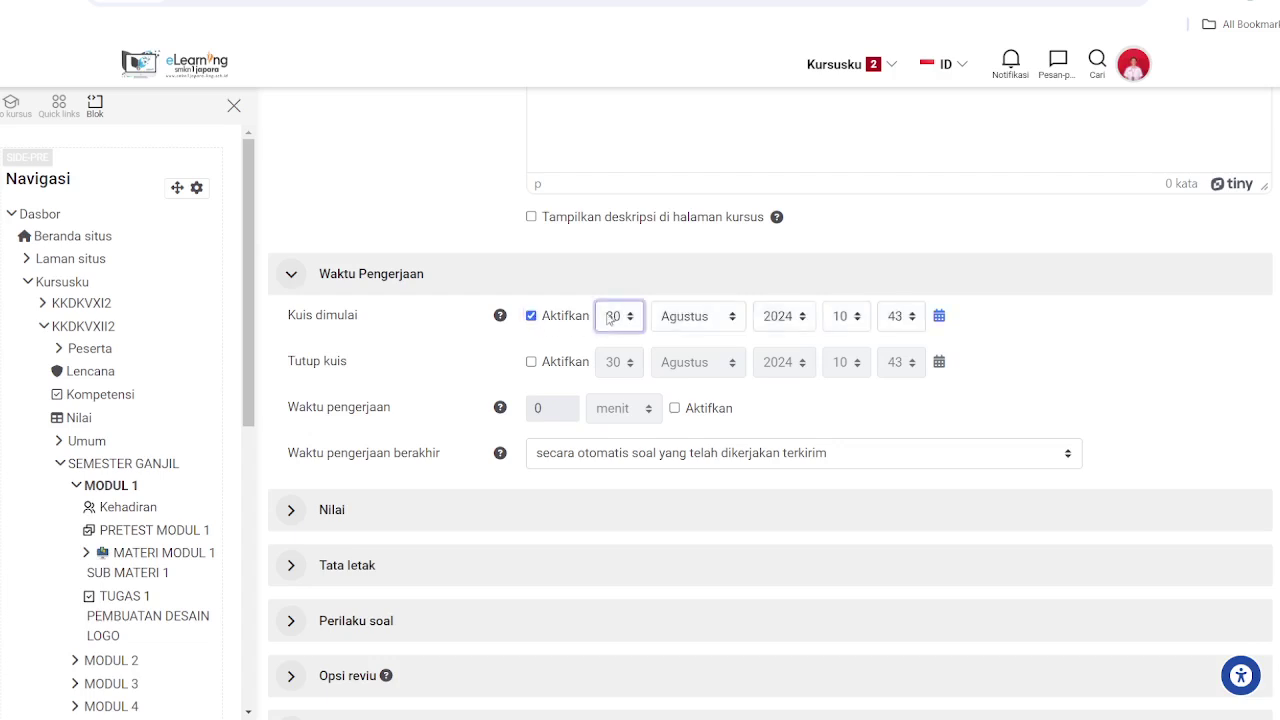
pyautogui.press('2')
pyautogui.press('Tab')
pyautogui.press('s')
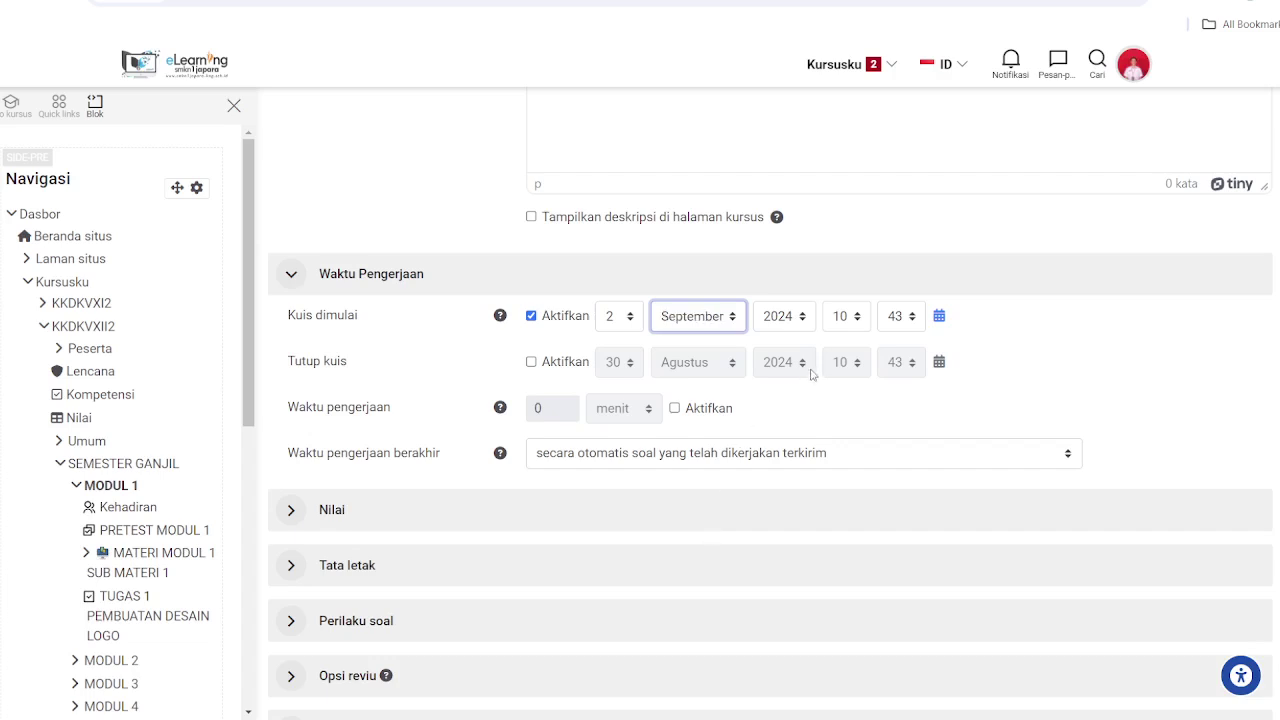
pyautogui.press('Tab')
pyautogui.press('Tab')
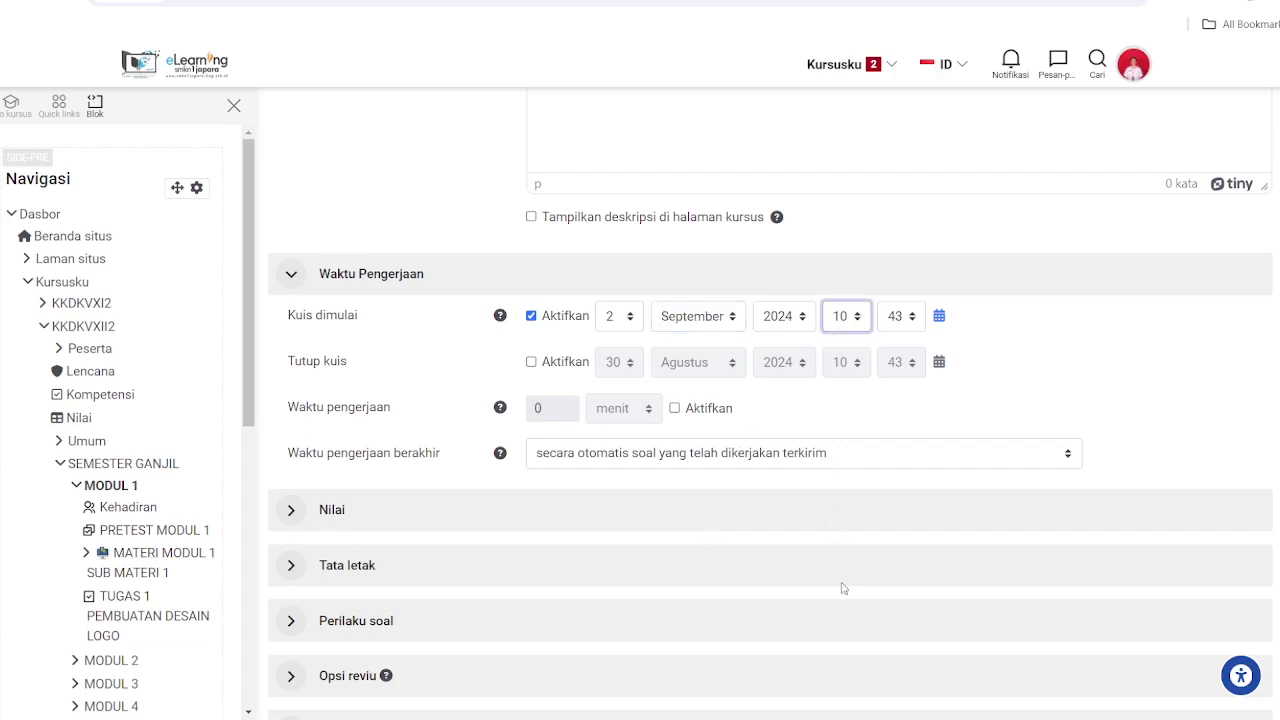
pyautogui.press('0')
pyautogui.press('7')
pyautogui.press('Tab')
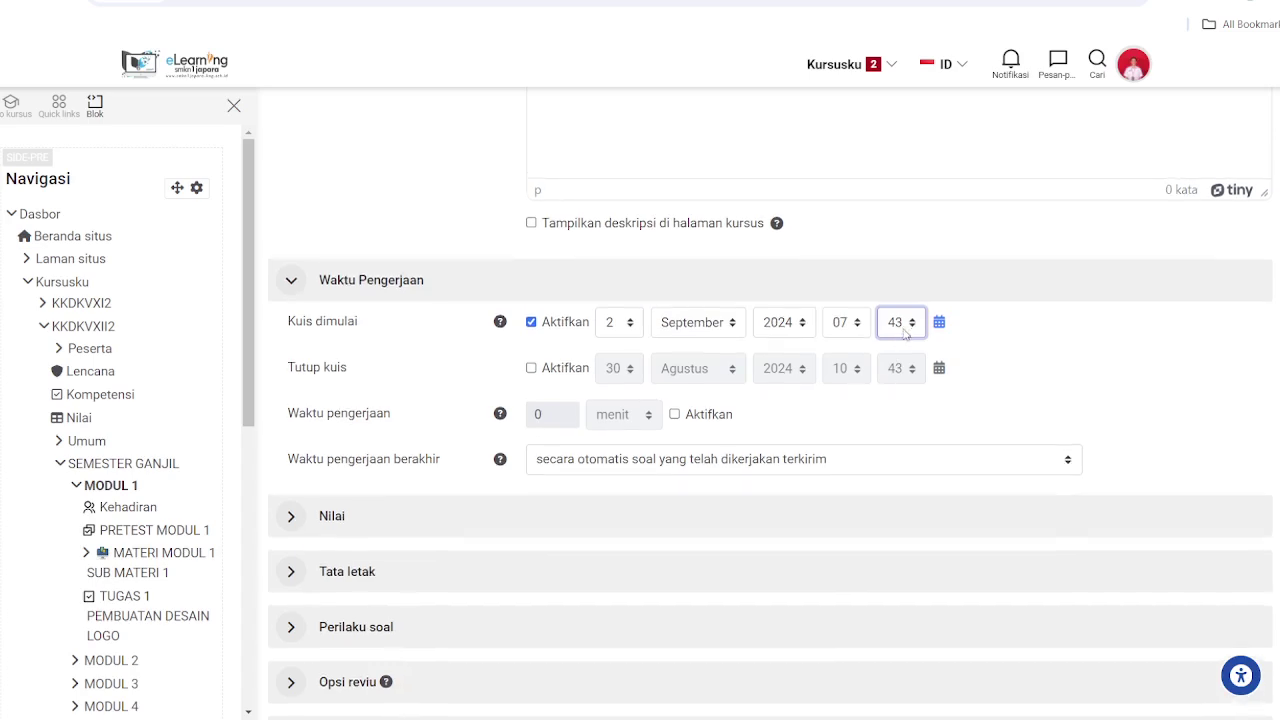
pyautogui.press('0')
pyautogui.press('0')
# - Enable the quiz closing time (Tutup kuis) and set it to 2 September 2024, 15:00
pyautogui.click(531, 368)
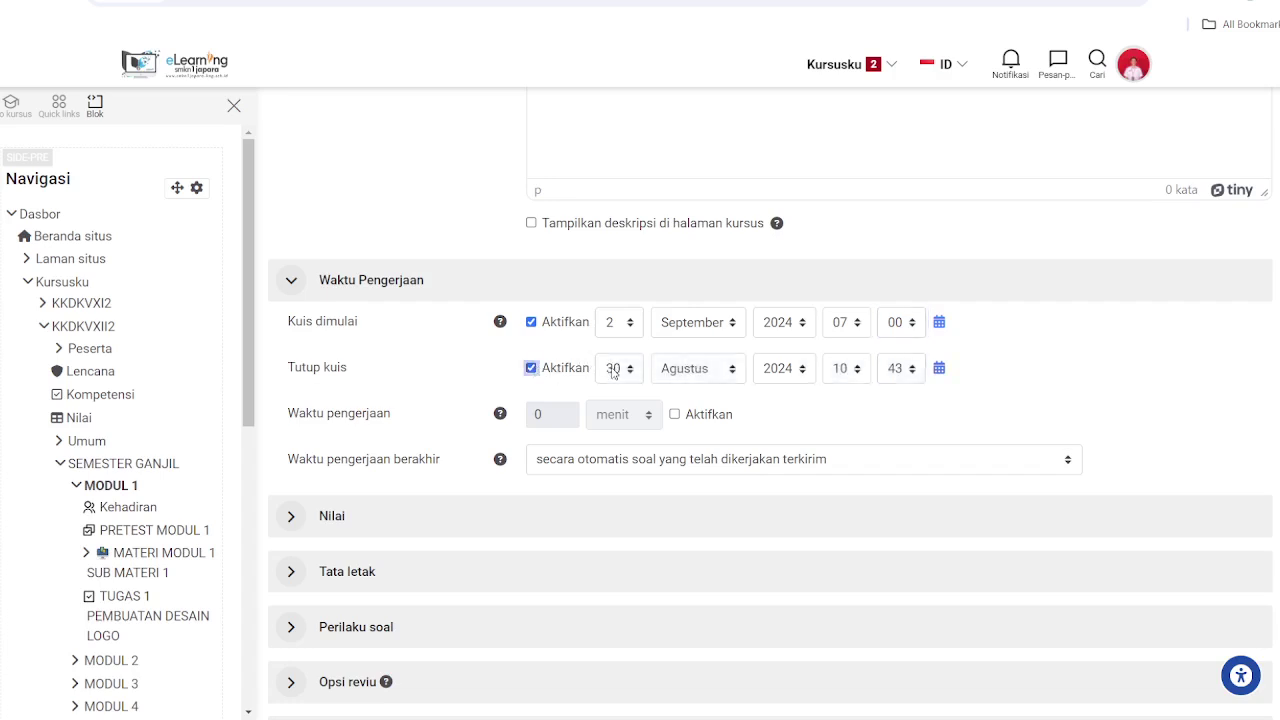
pyautogui.press('Tab')
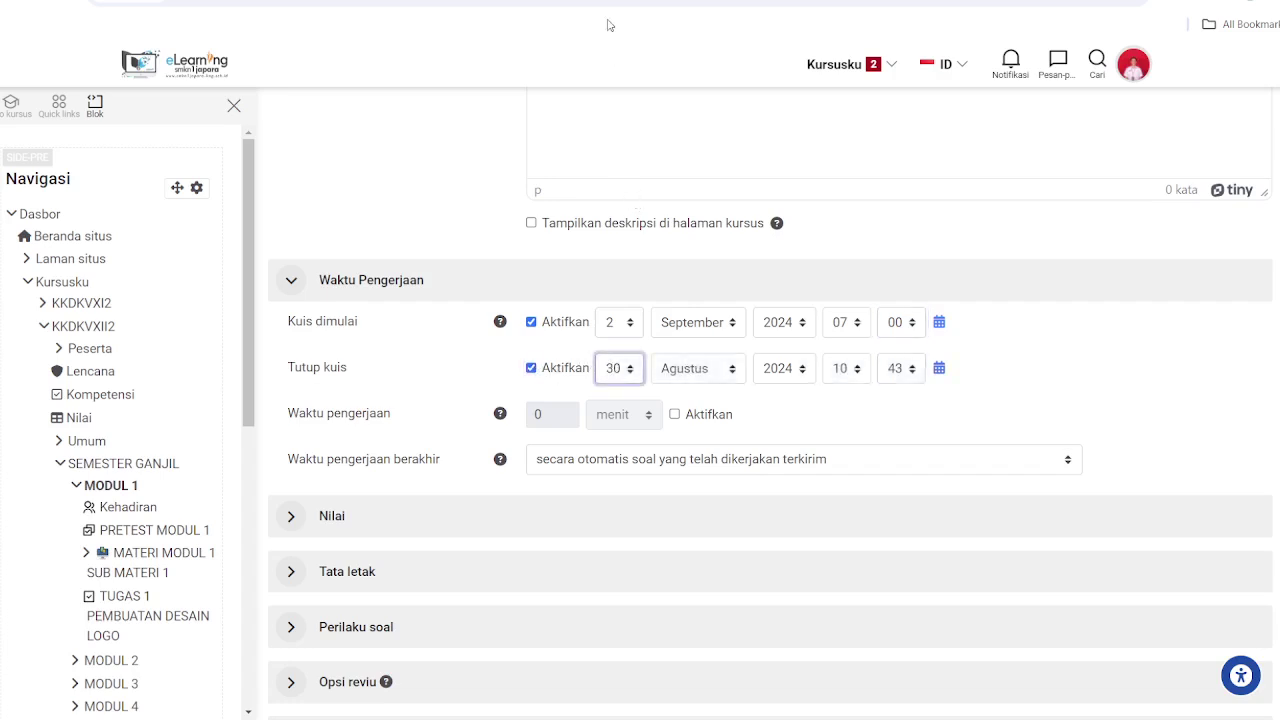
pyautogui.press('Tab')
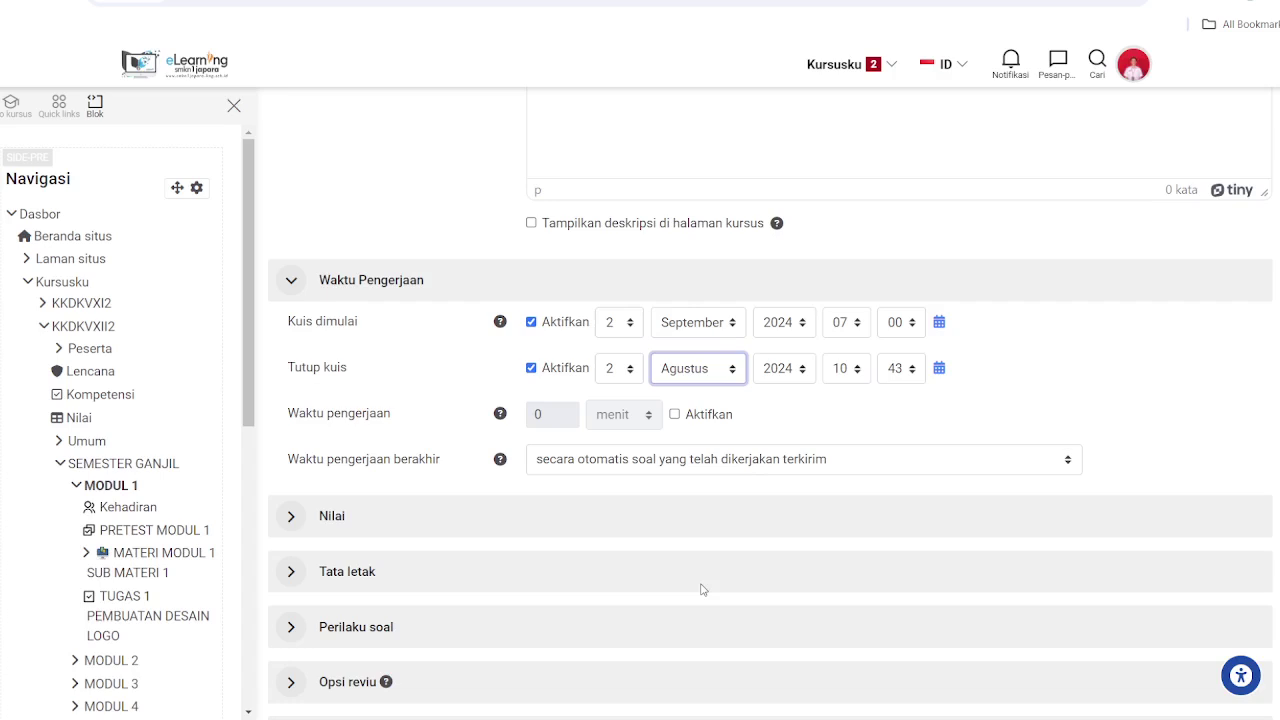
pyautogui.press('Down')
pyautogui.press('Tab')
pyautogui.press('Tab')
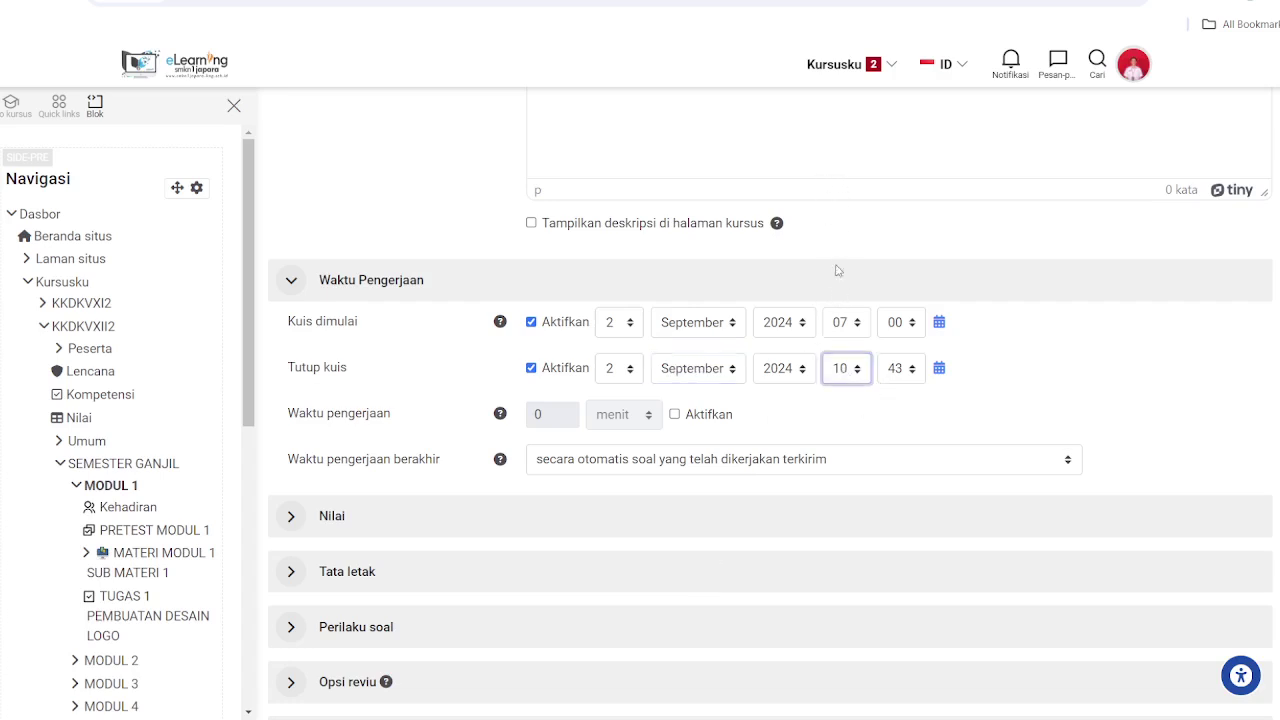
pyautogui.write('15')
pyautogui.press('Tab')
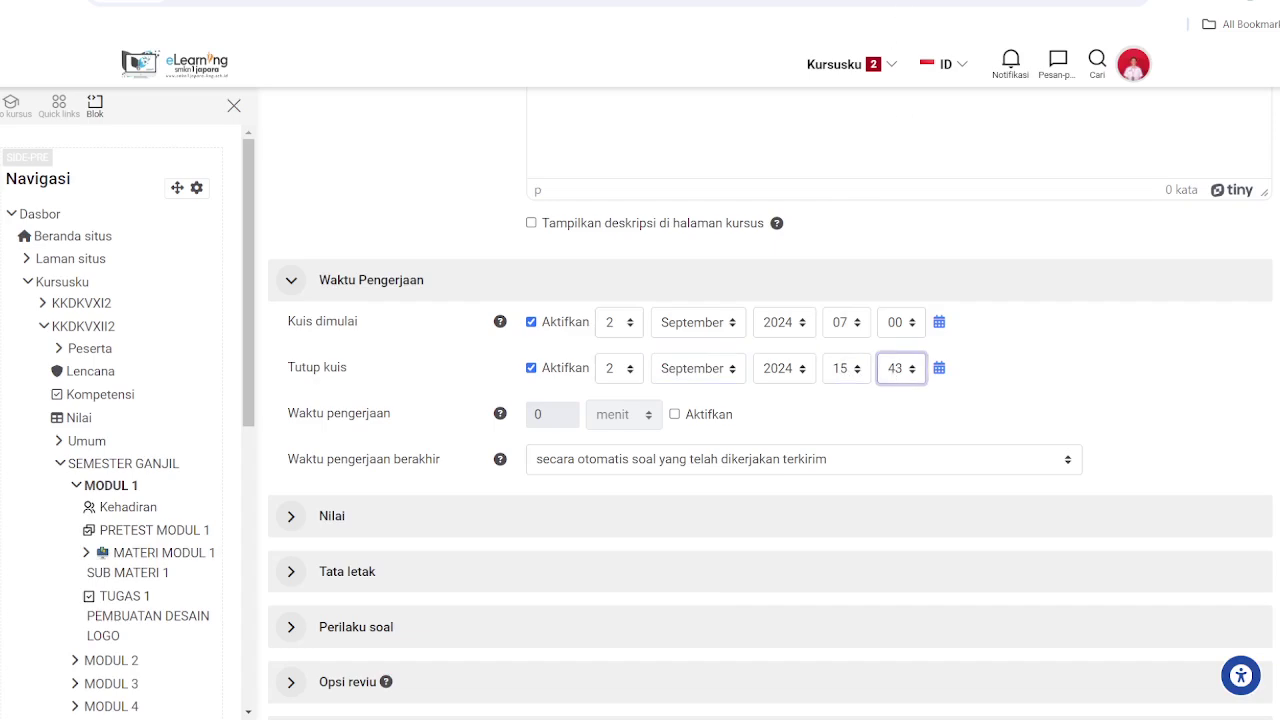
pyautogui.write('00')
# - Enable the quiz time limit (Waktu pengerjaan) and set it to 15 menit
pyautogui.click(674, 415)
pyautogui.click(566, 420)
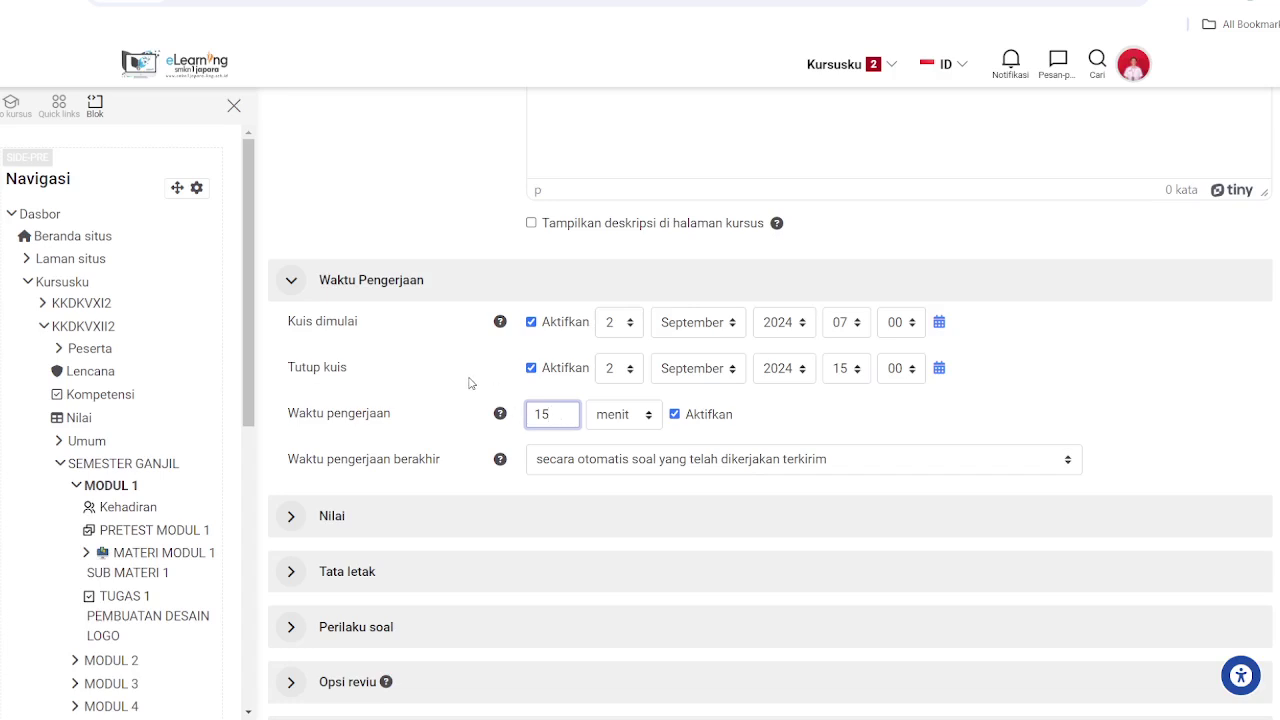
pyautogui.scroll(-2, 474, 360)
pyautogui.click(456, 316)
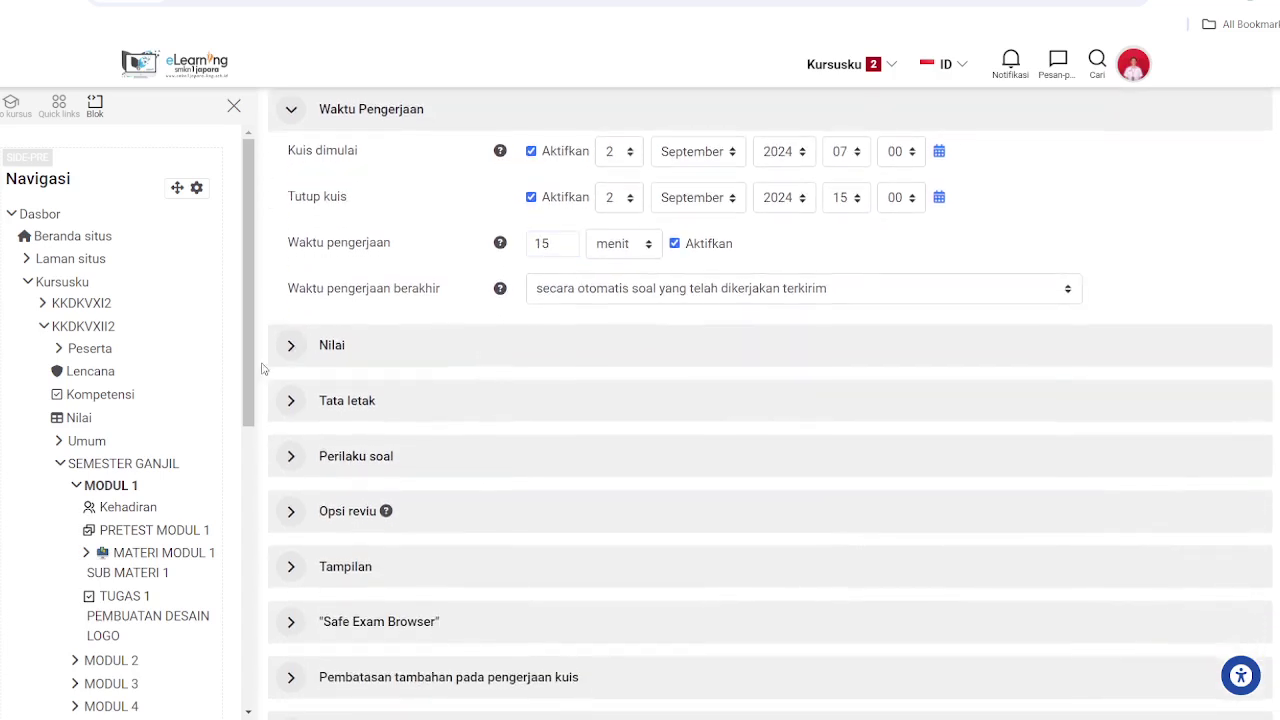
# - Set the quiz's passing grade (Nilai Kelulusan) to 8
pyautogui.click(292, 350)
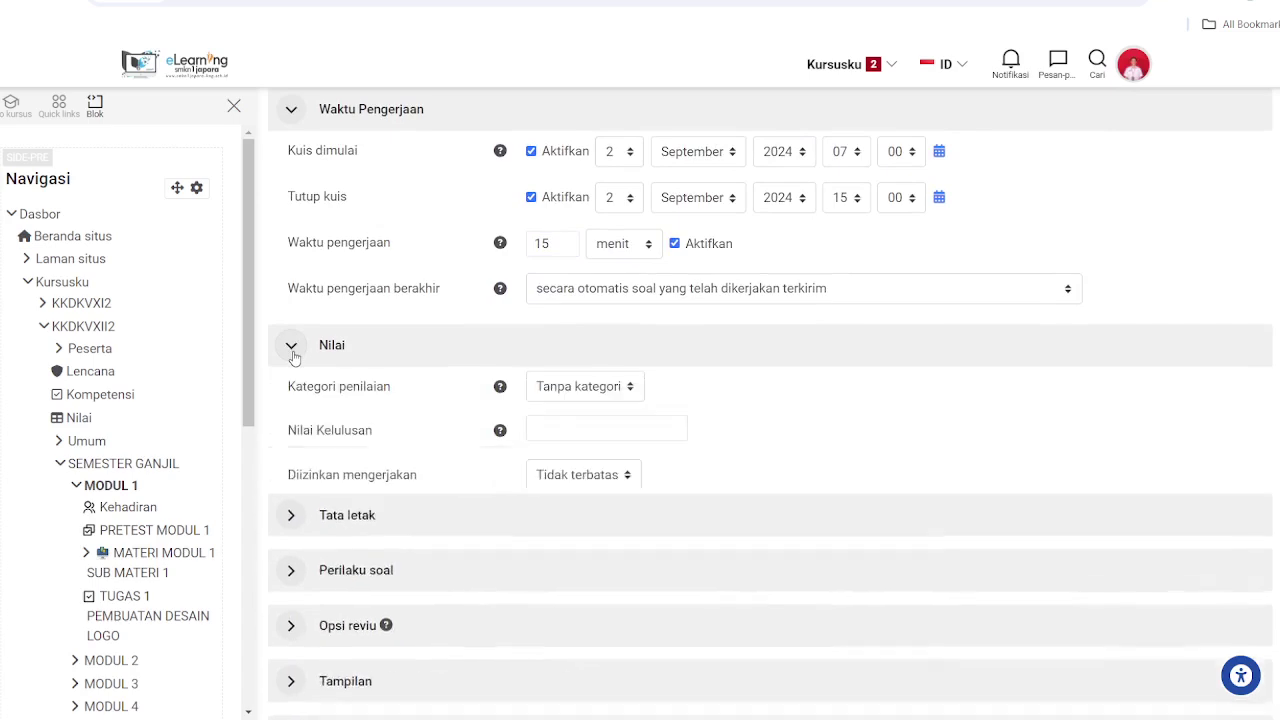
pyautogui.click(587, 431)
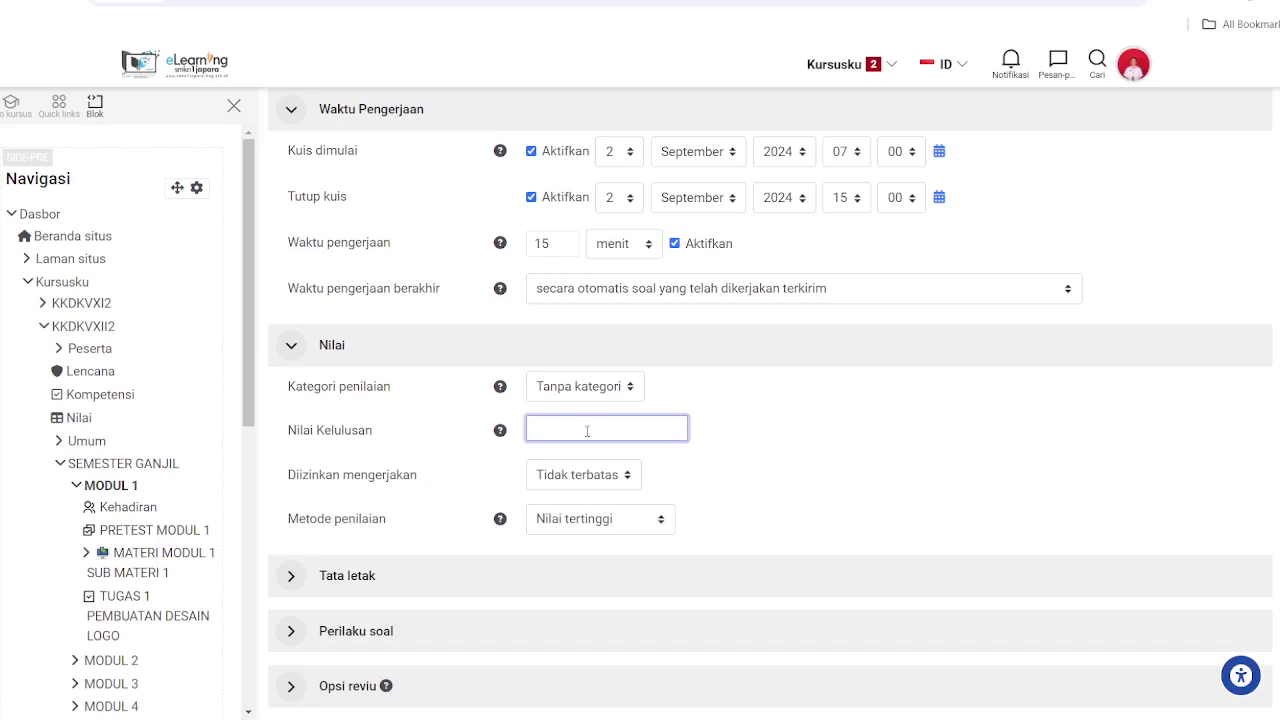
pyautogui.write('805')
pyautogui.scroll(-1, 587, 431)
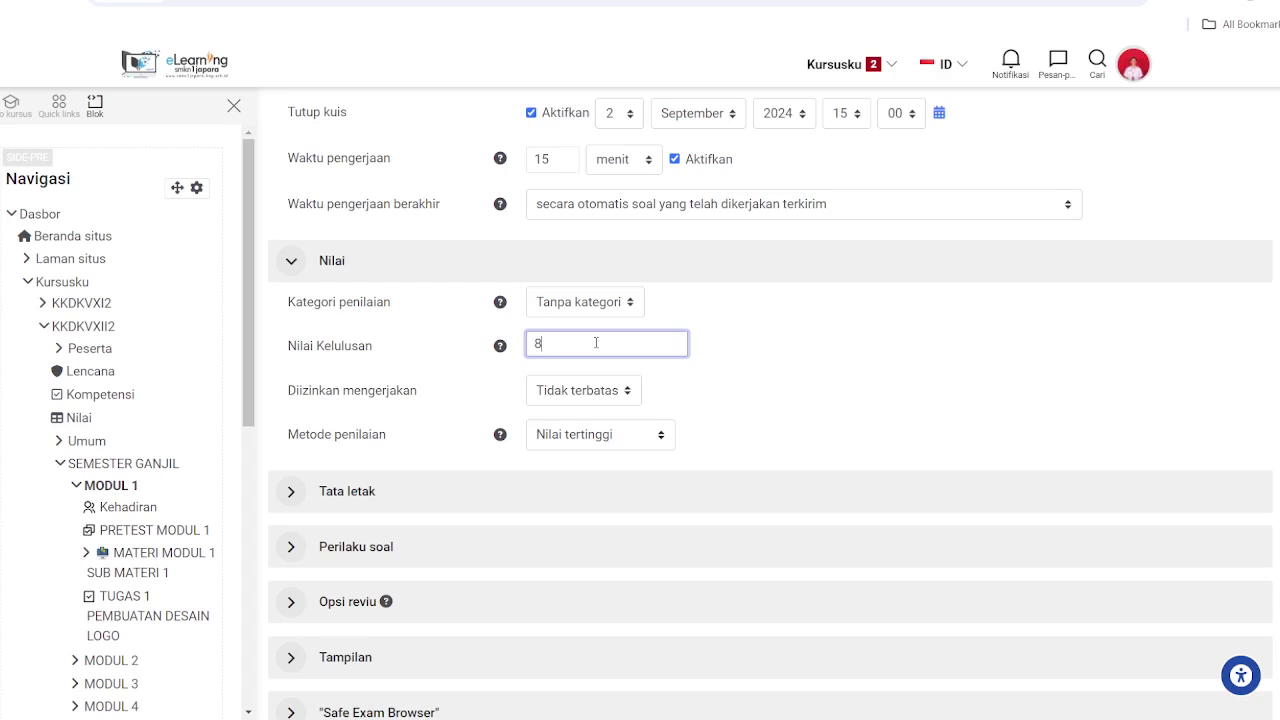
pyautogui.click(739, 378)
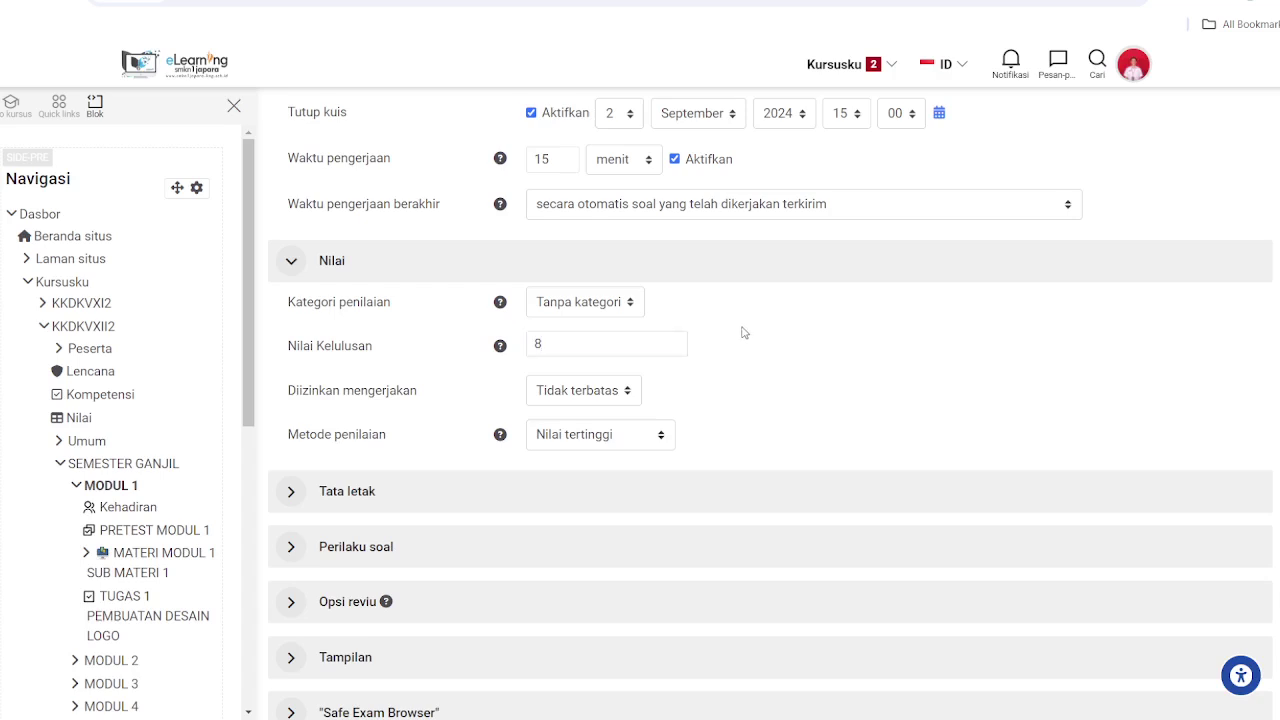
# - Set the number of allowed quiz attempts (Diizinkan mengerjakan) to 3 and collapse the grade settings
pyautogui.click(580, 393)
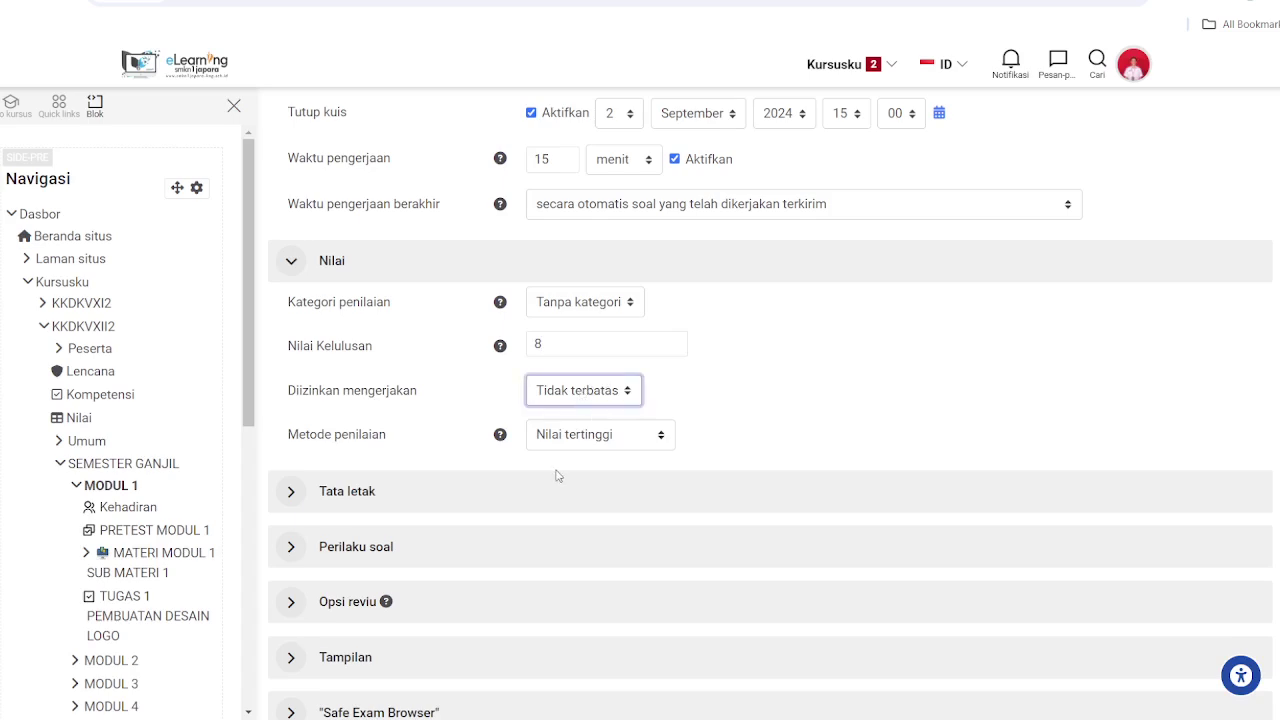
pyautogui.click(718, 385)
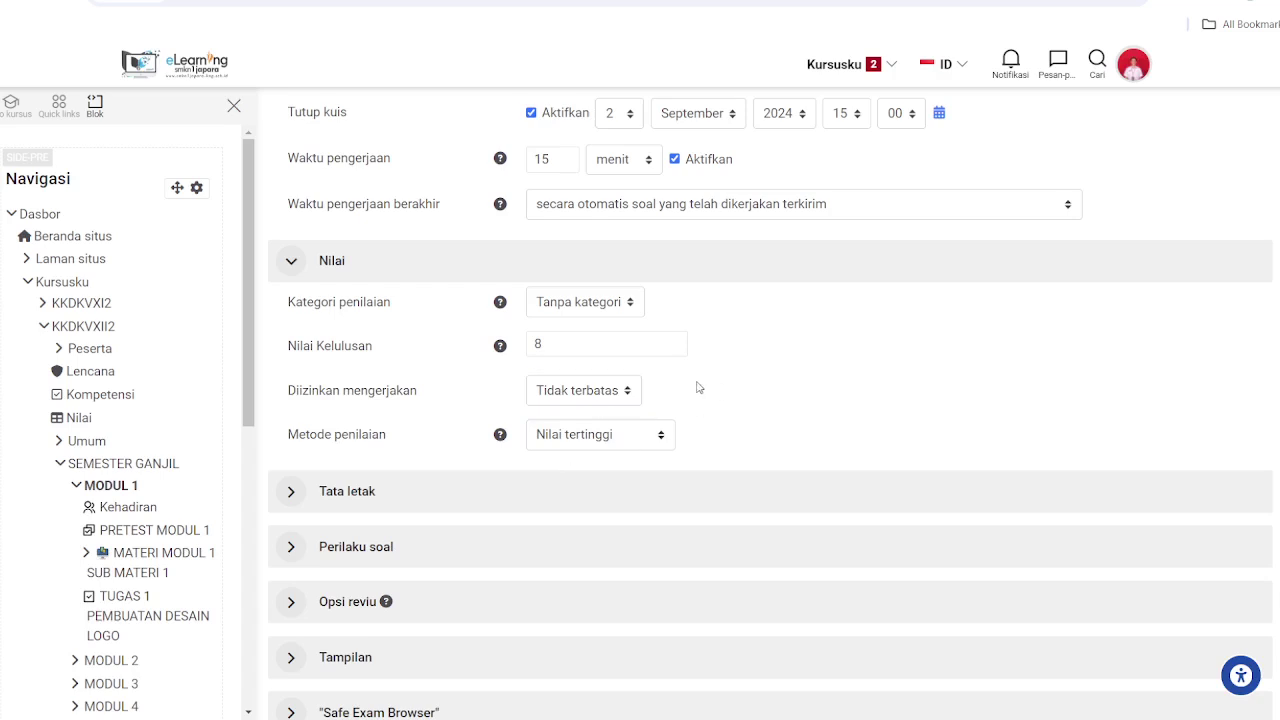
pyautogui.click(591, 396)
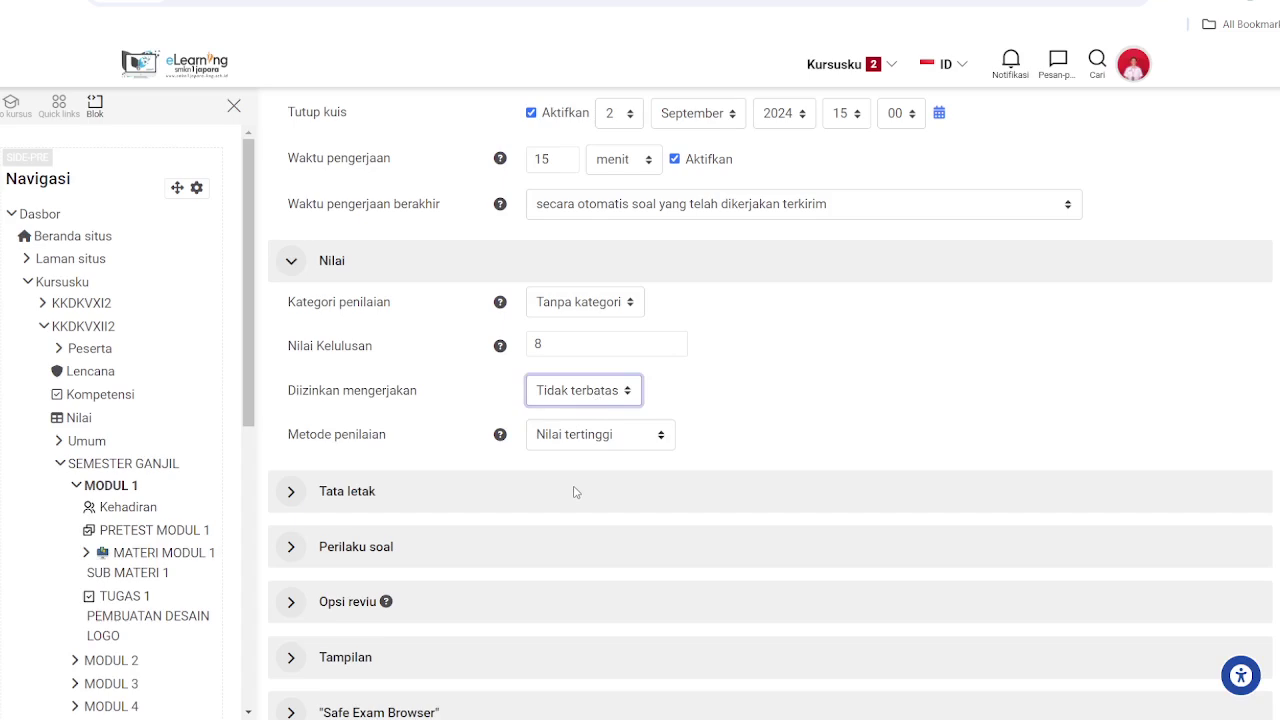
pyautogui.press('3')
pyautogui.click(289, 262)
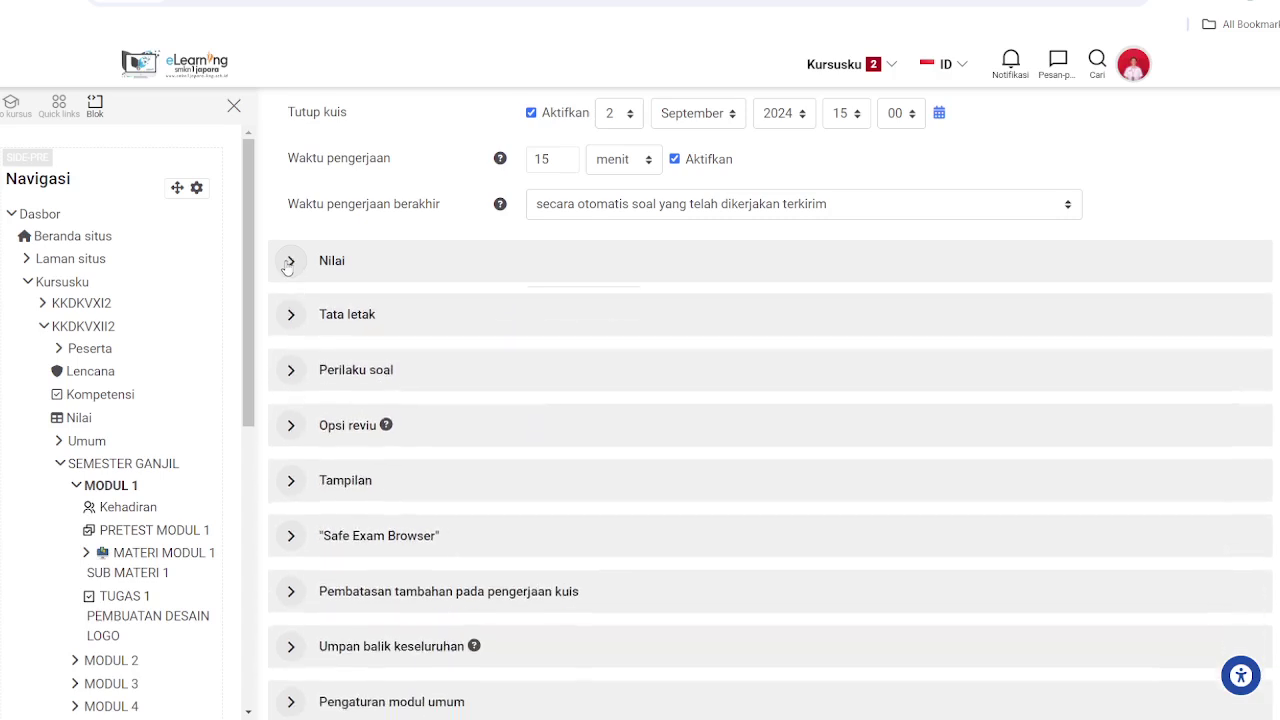
# - Examine the quiz's review options (Opsi reviu) for each stage, during and after the attempt
pyautogui.click(290, 427)
pyautogui.scroll(-2, 475, 434)
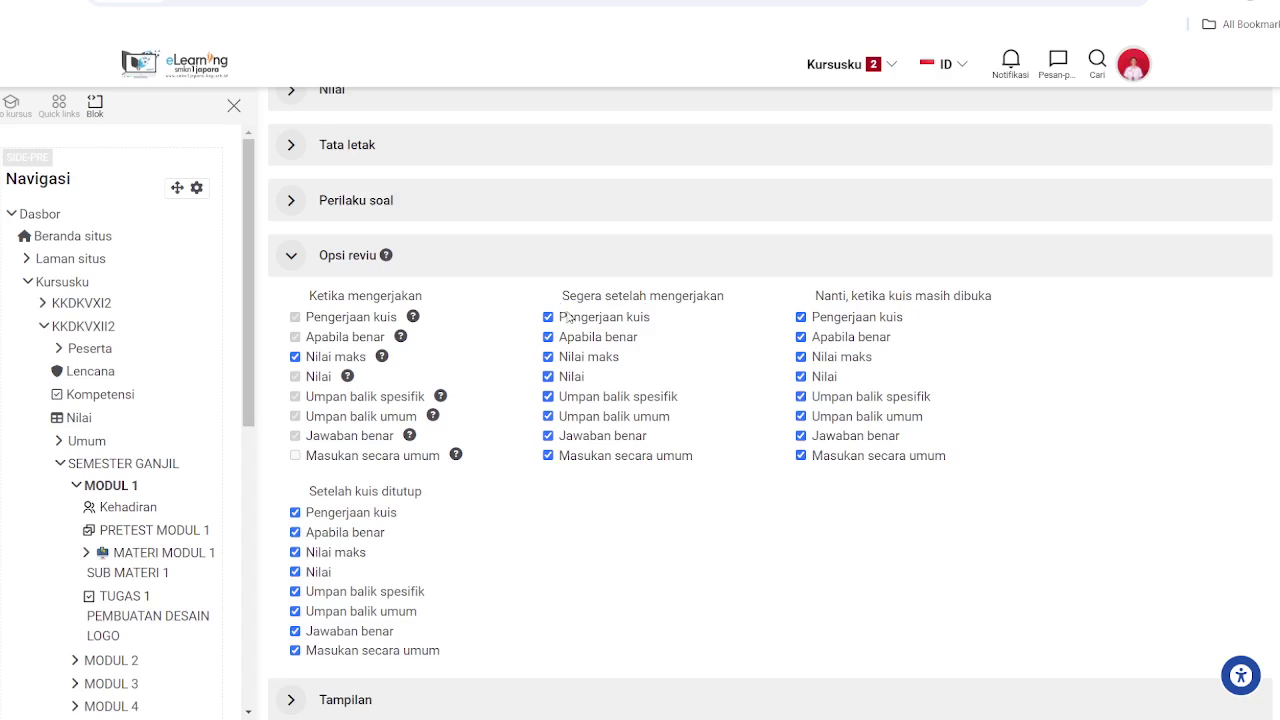
pyautogui.click(624, 444)
pyautogui.click(290, 257)
# - Add a Penyelesaian aktivitas access restriction requiring Aktivitas sebelumnya to be marked complete
pyautogui.scroll(-1, 378, 363)
pyautogui.scroll(-1, 378, 363)
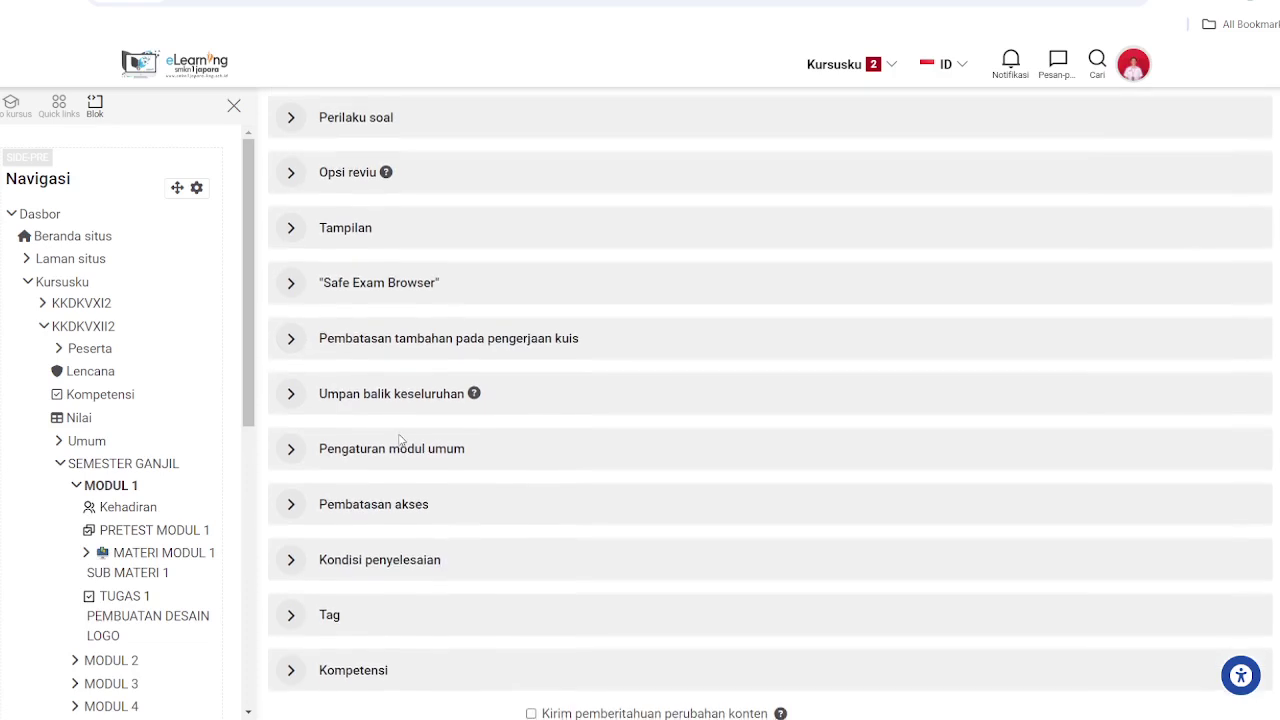
pyautogui.scroll(-1, 351, 389)
pyautogui.scroll(-1, 305, 460)
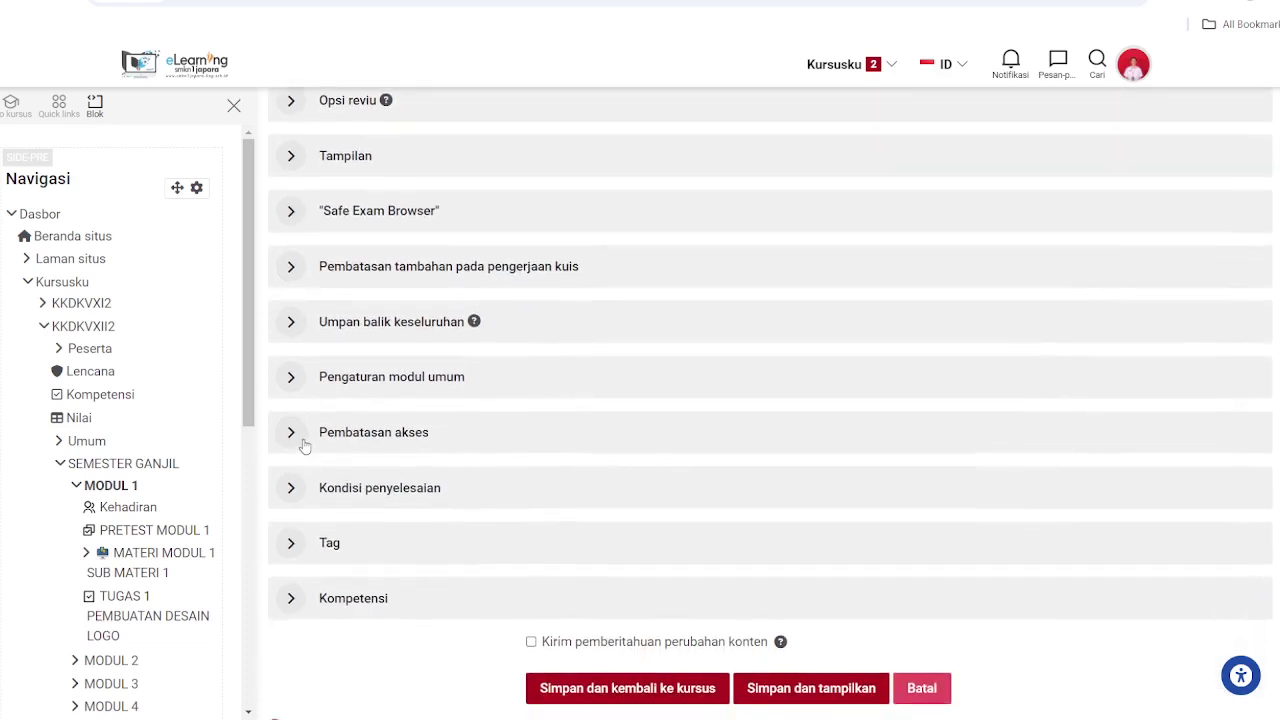
pyautogui.click(297, 425)
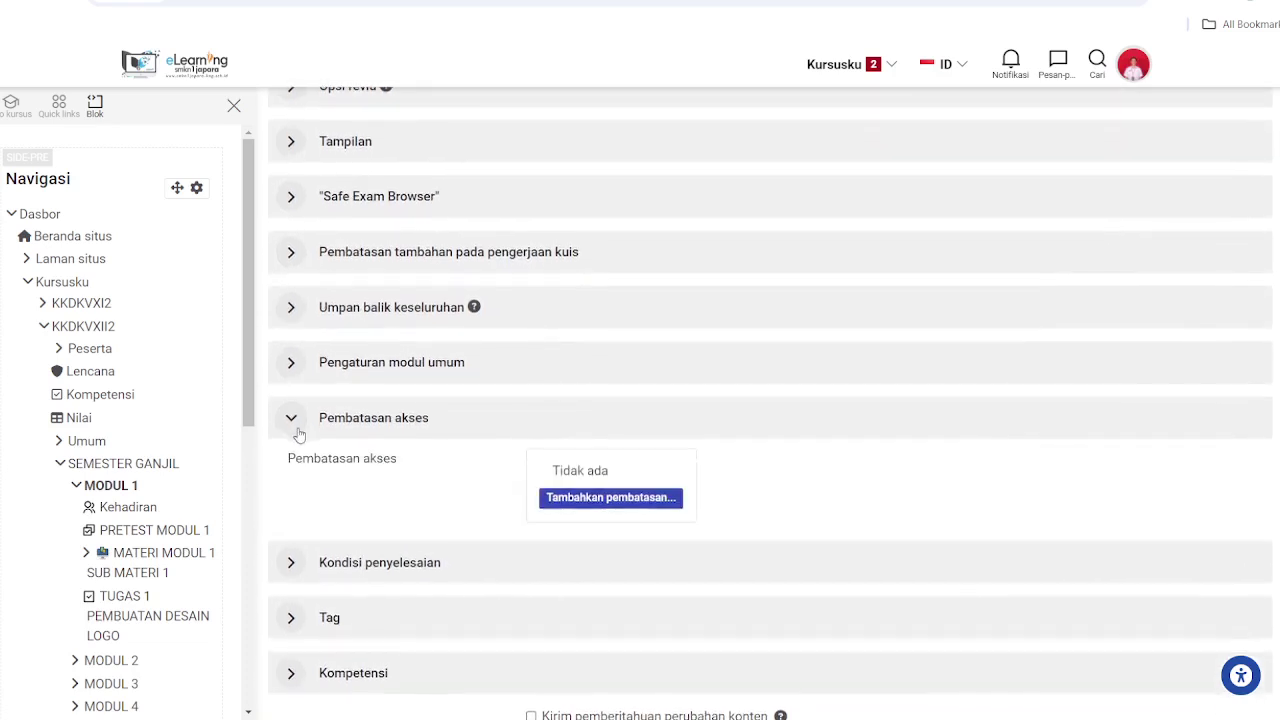
pyautogui.click(623, 505)
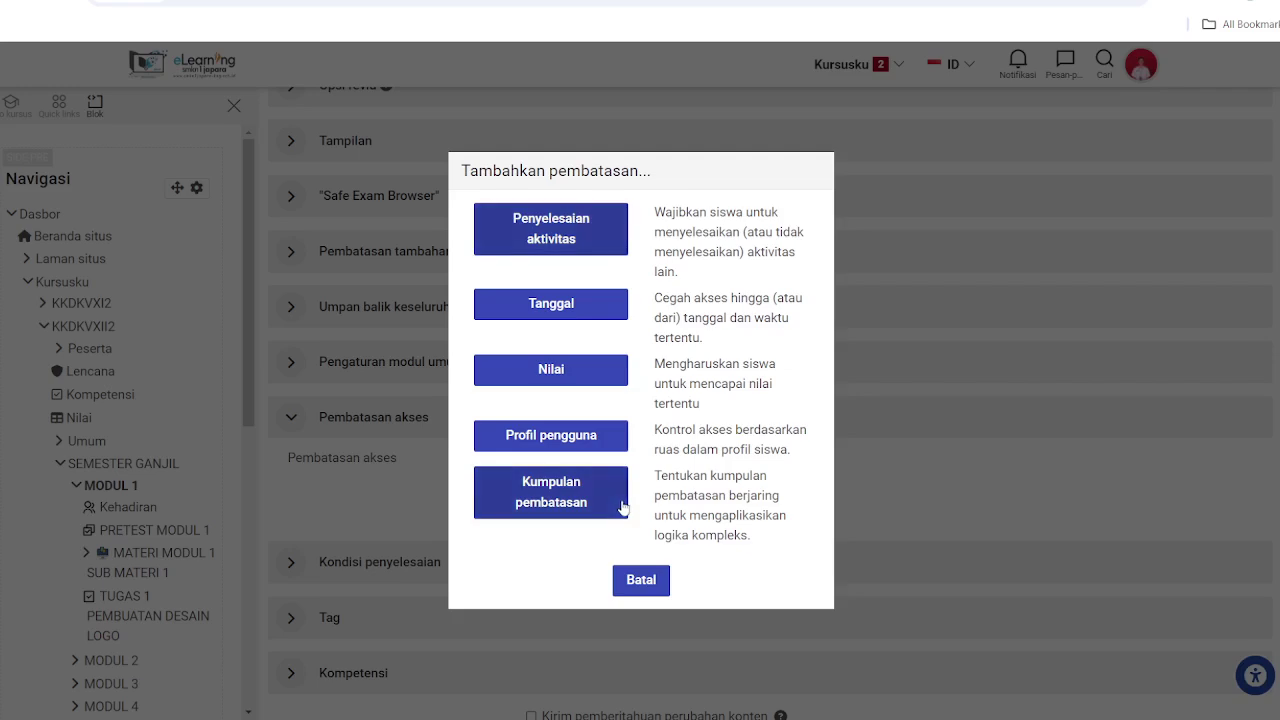
pyautogui.click(593, 243)
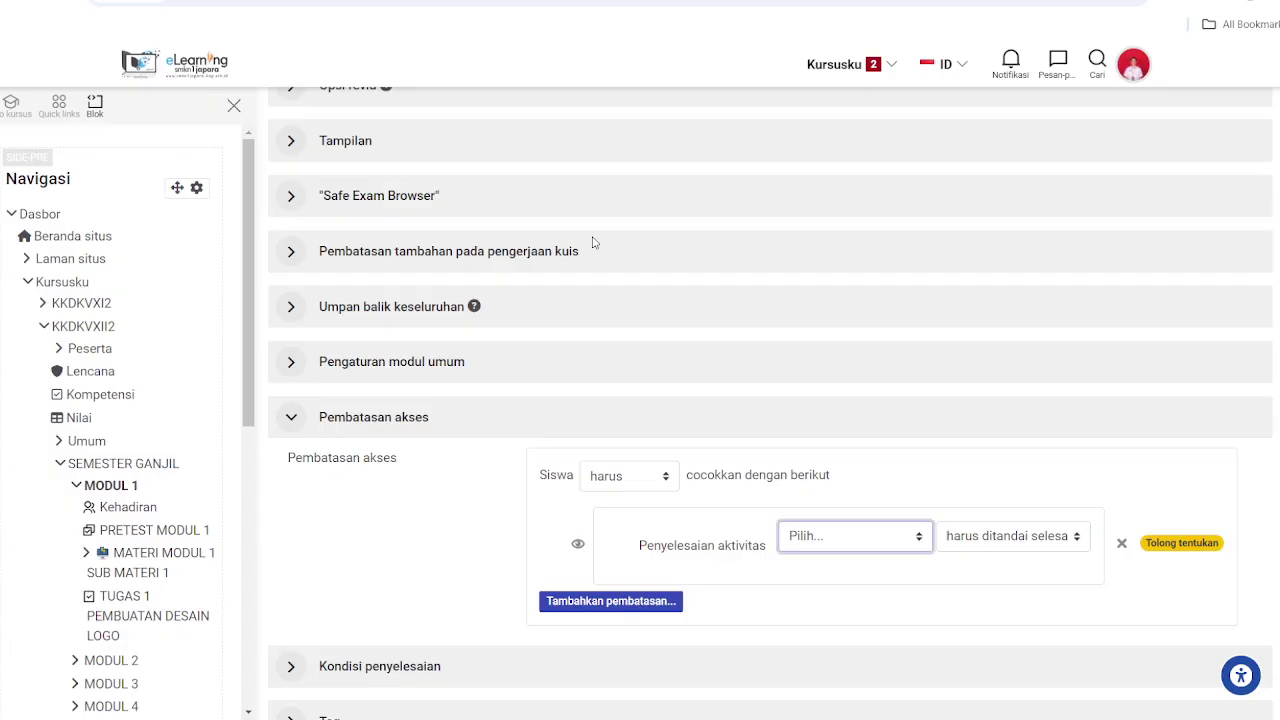
pyautogui.click(869, 588)
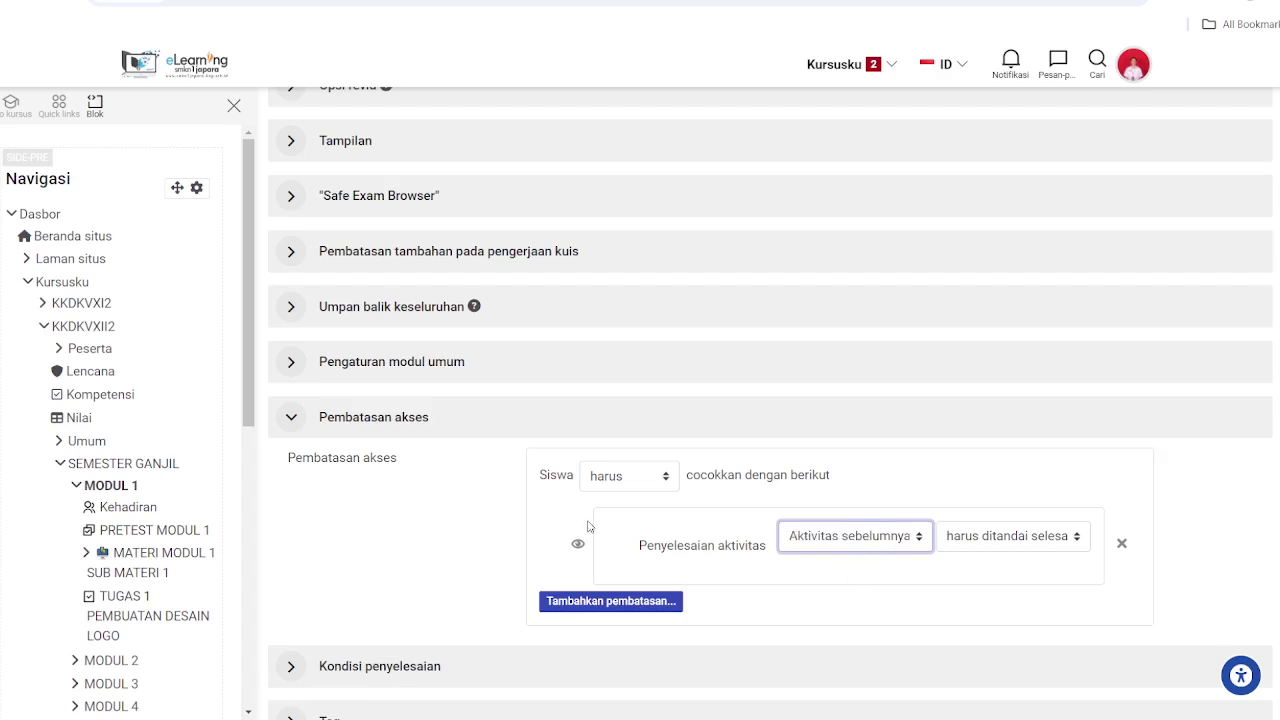
pyautogui.scroll(-3, 589, 526)
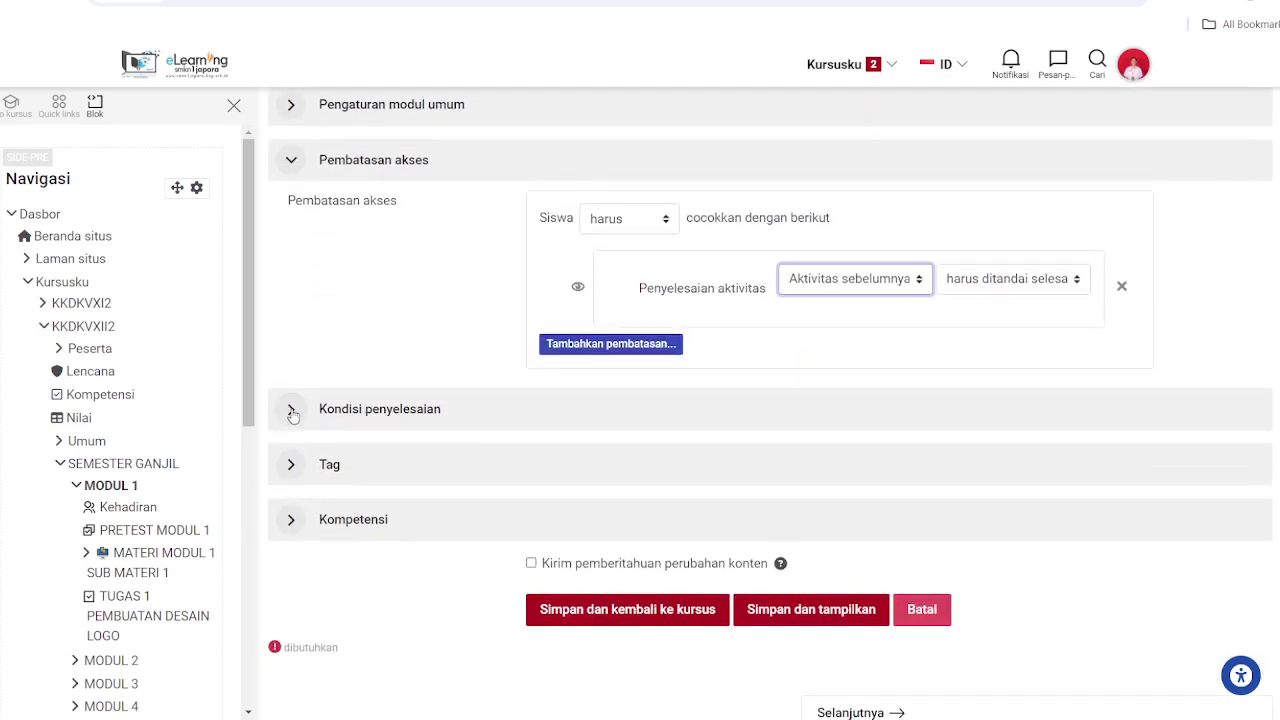
# - Set the quiz's completion condition to Tambahkan persyaratan, requiring Menerima nila with Nilai kelulusan
pyautogui.click(305, 168)
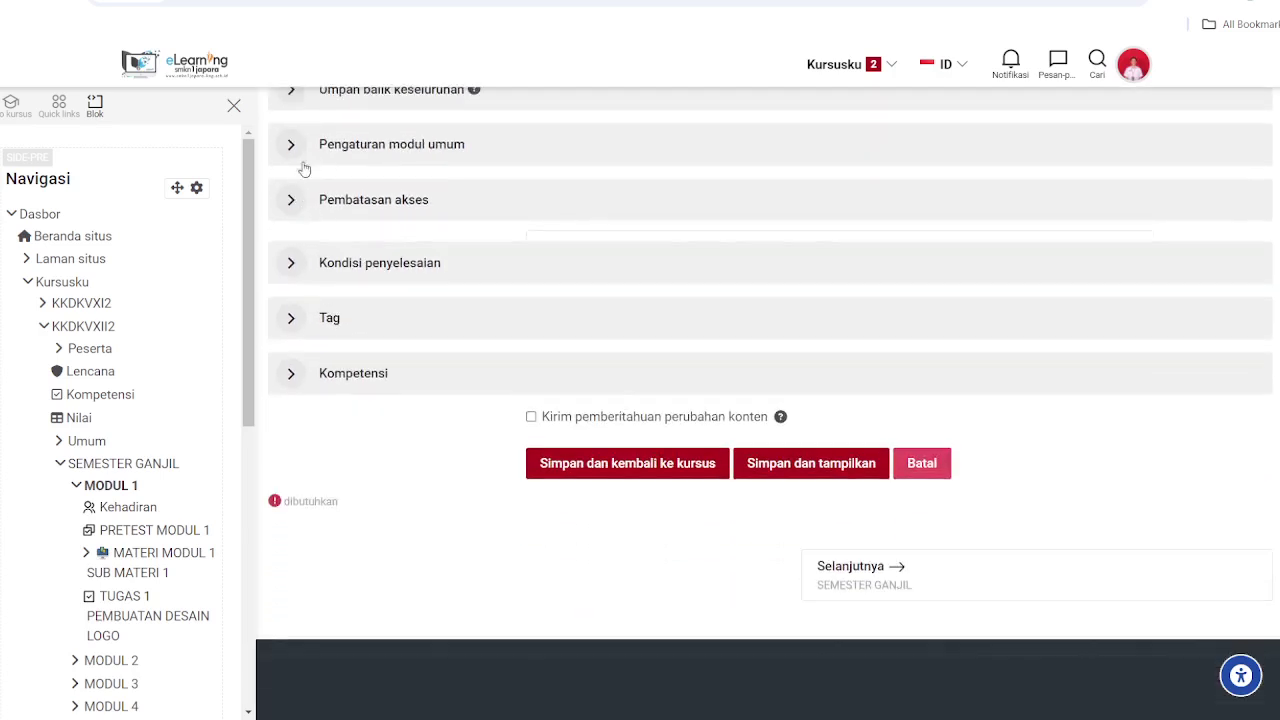
pyautogui.click(305, 274)
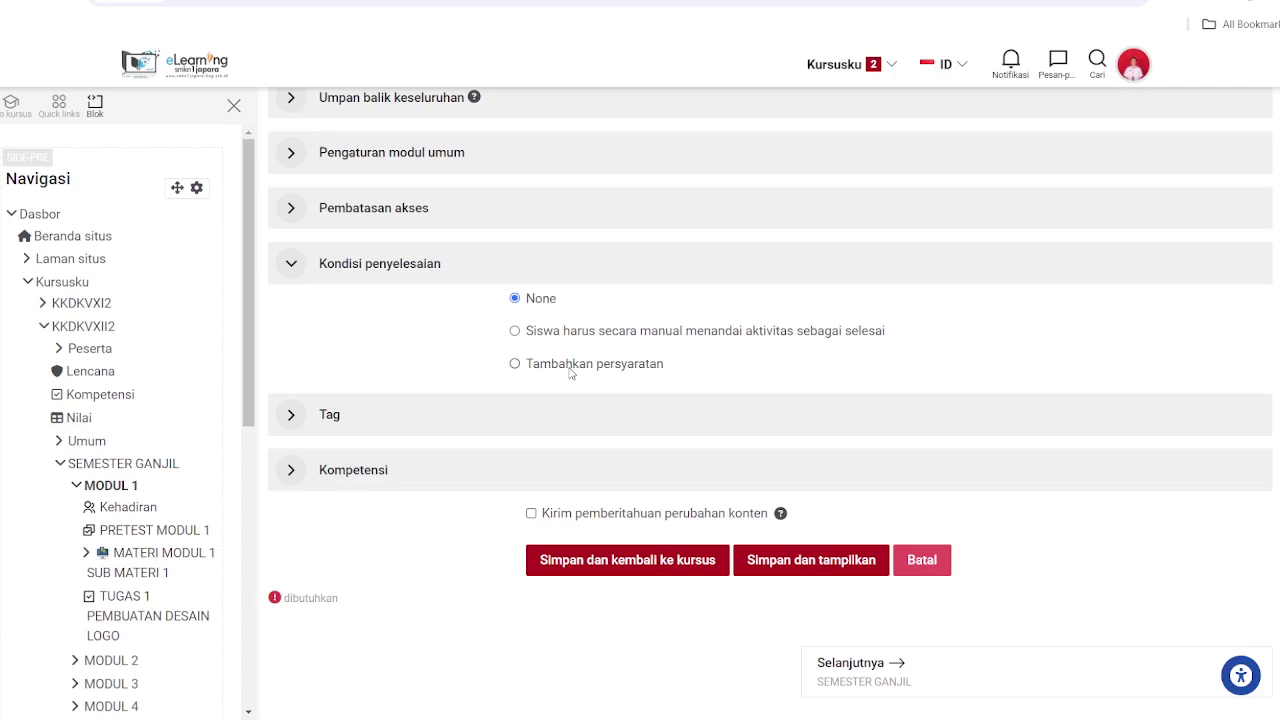
pyautogui.click(571, 366)
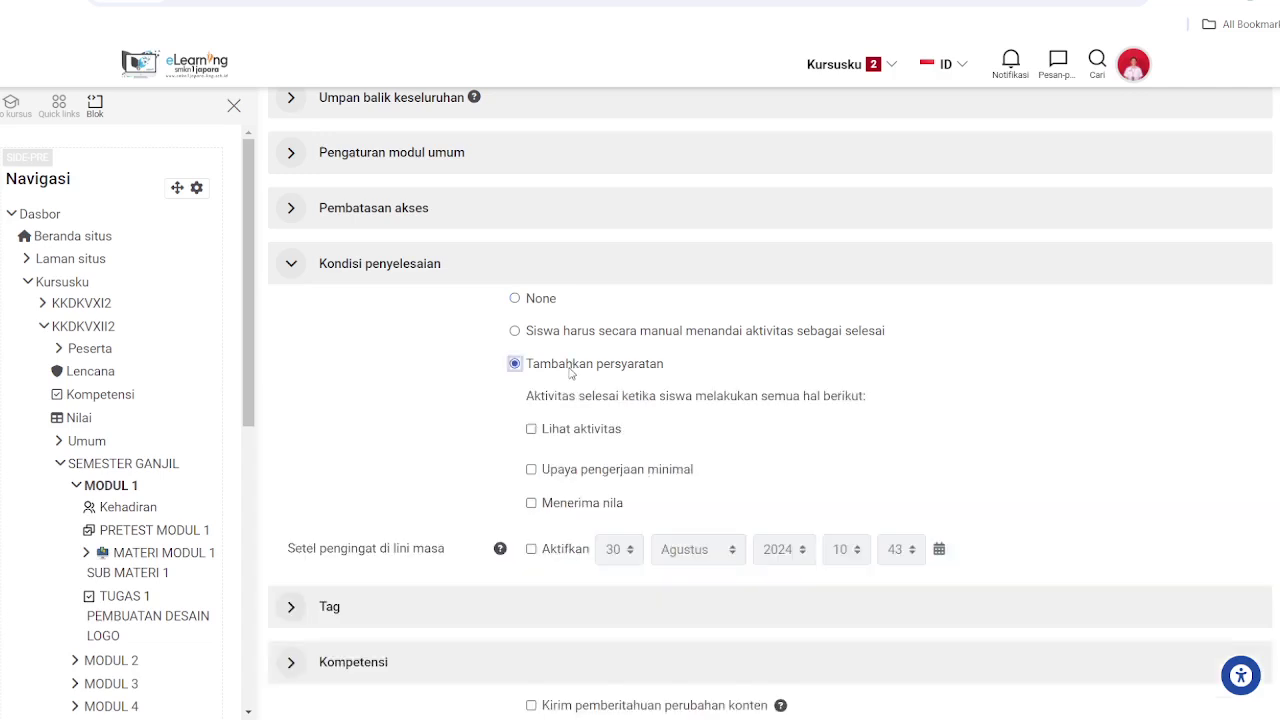
pyautogui.click(594, 508)
pyautogui.scroll(-2, 594, 460)
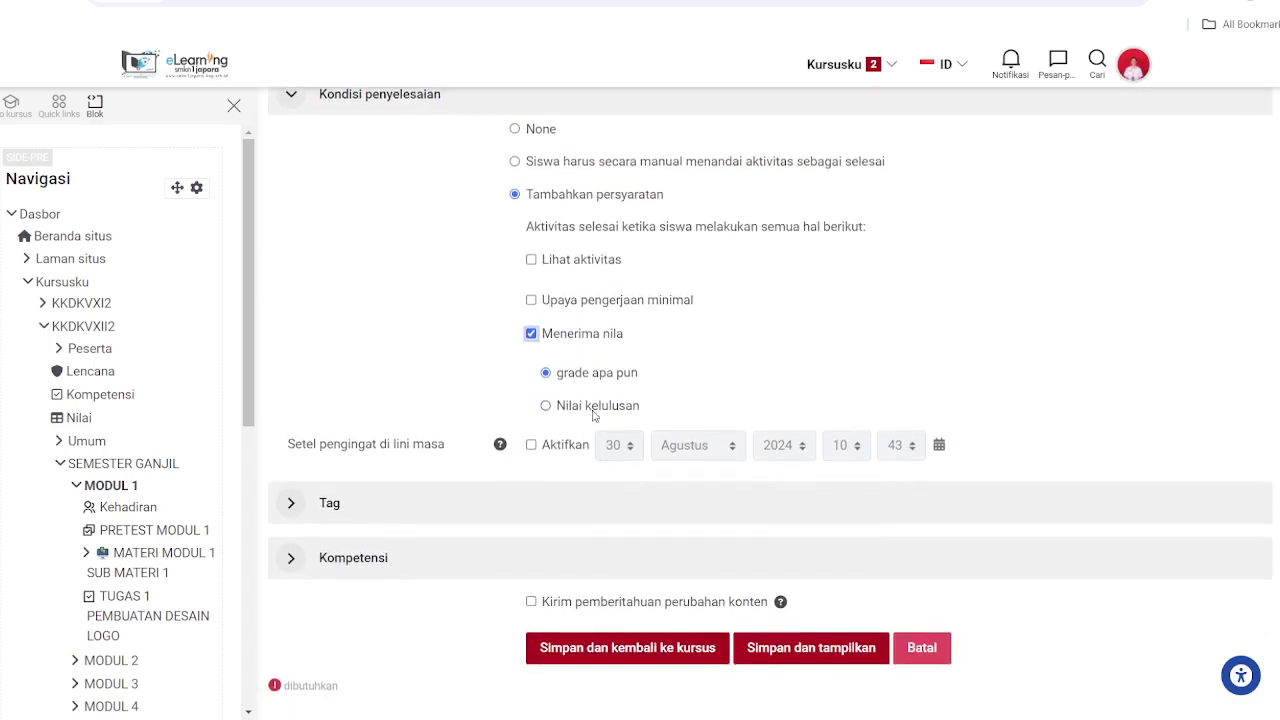
pyautogui.click(594, 404)
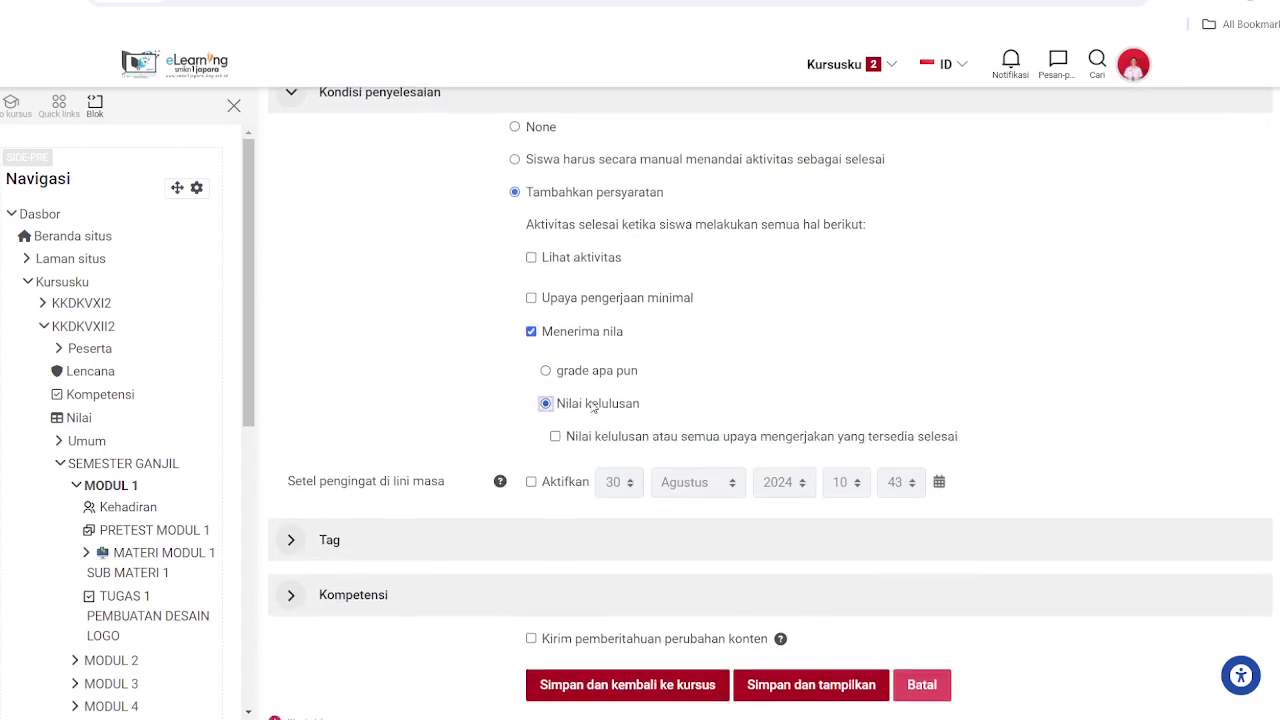
pyautogui.scroll(2, 518, 370)
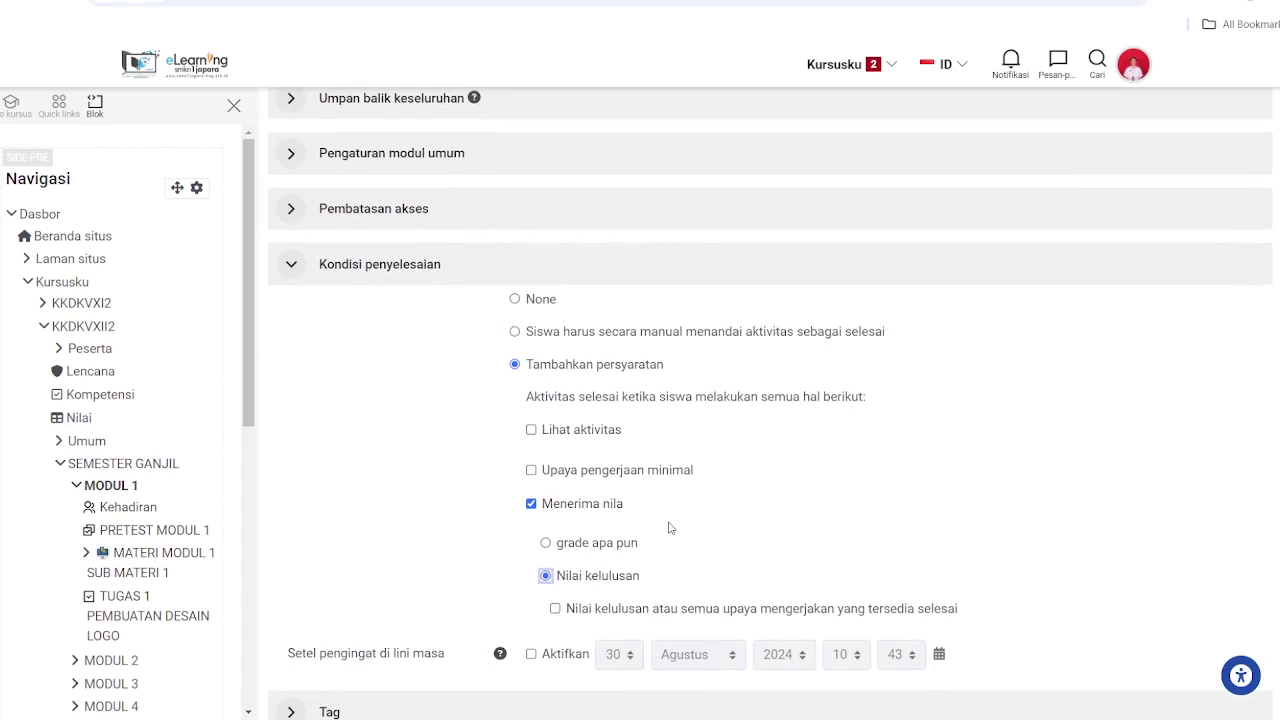
pyautogui.scroll(-2, 672, 527)
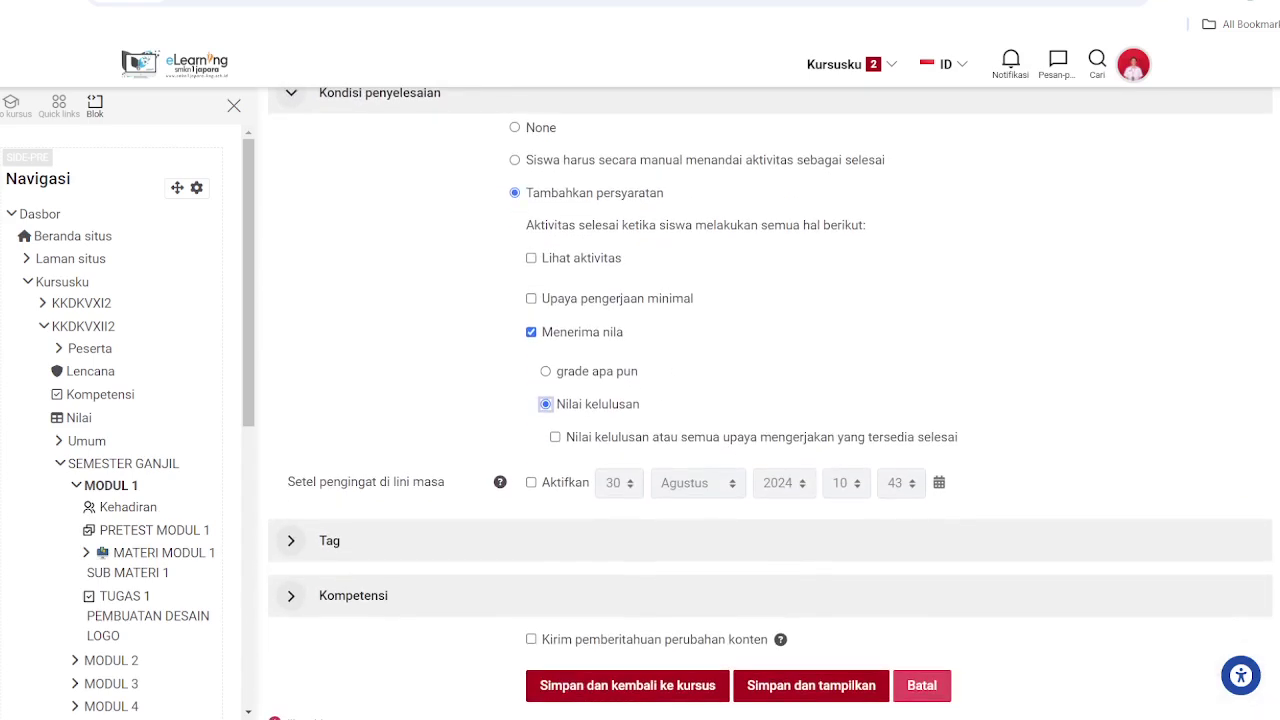
# - Save and display the POST TES quiz and open its Soal page for adding questions
pyautogui.click(818, 699)
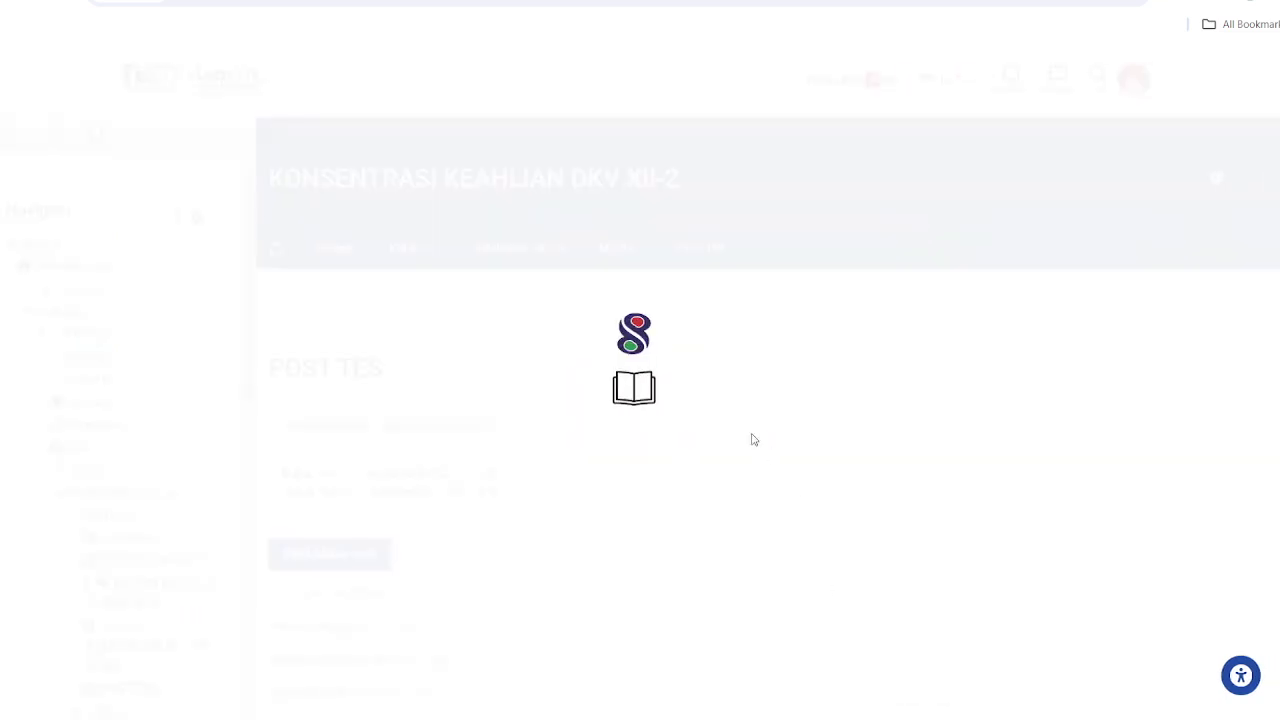
pyautogui.scroll(-2, 707, 310)
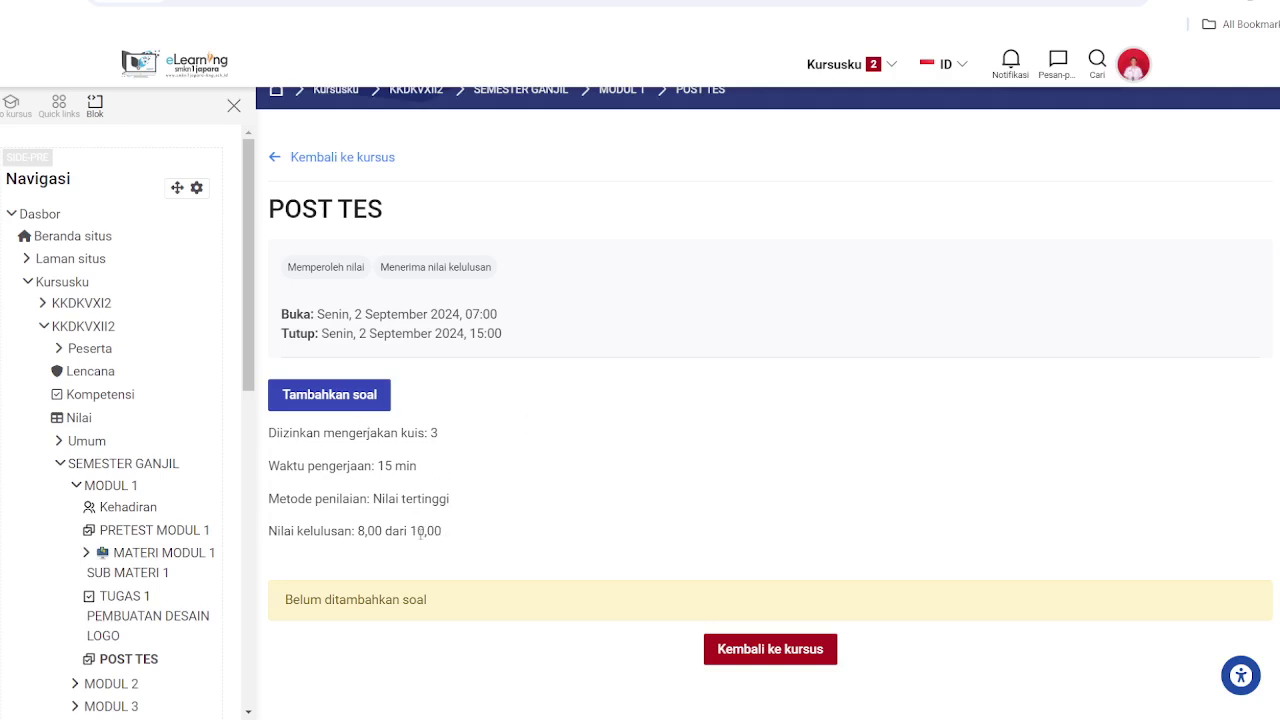
pyautogui.click(369, 398)
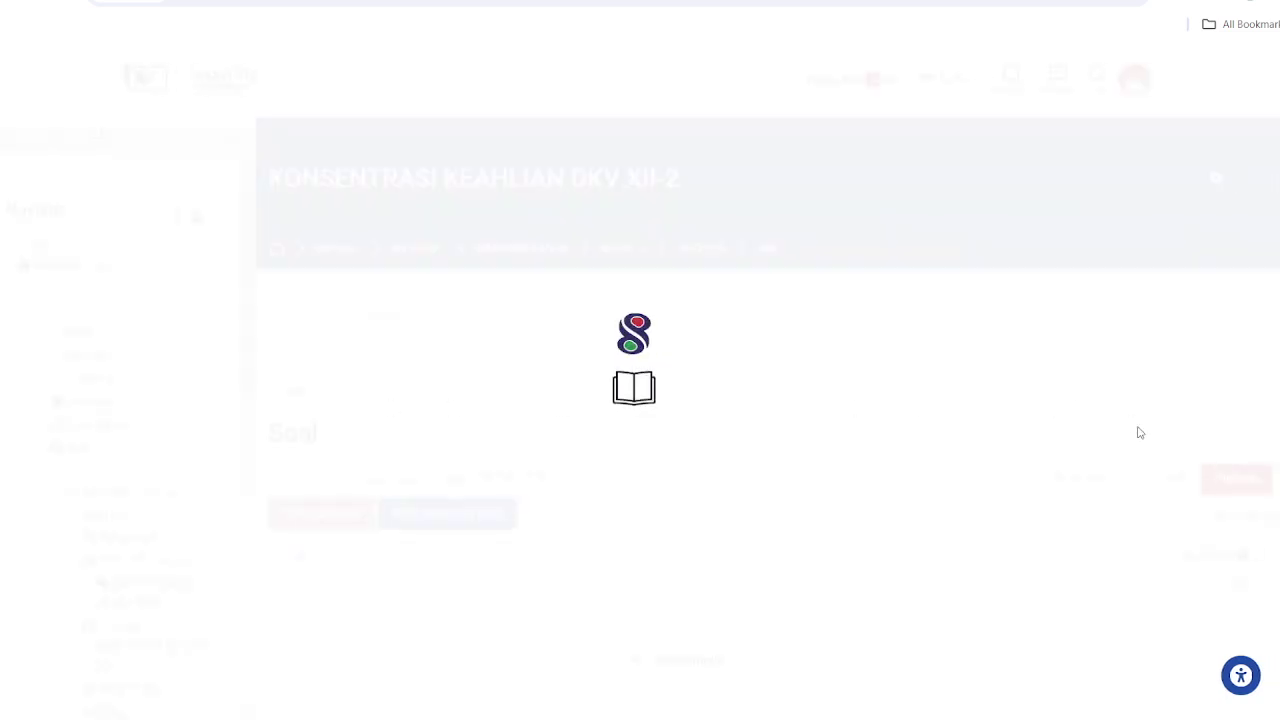
pyautogui.scroll(-2, 1138, 432)
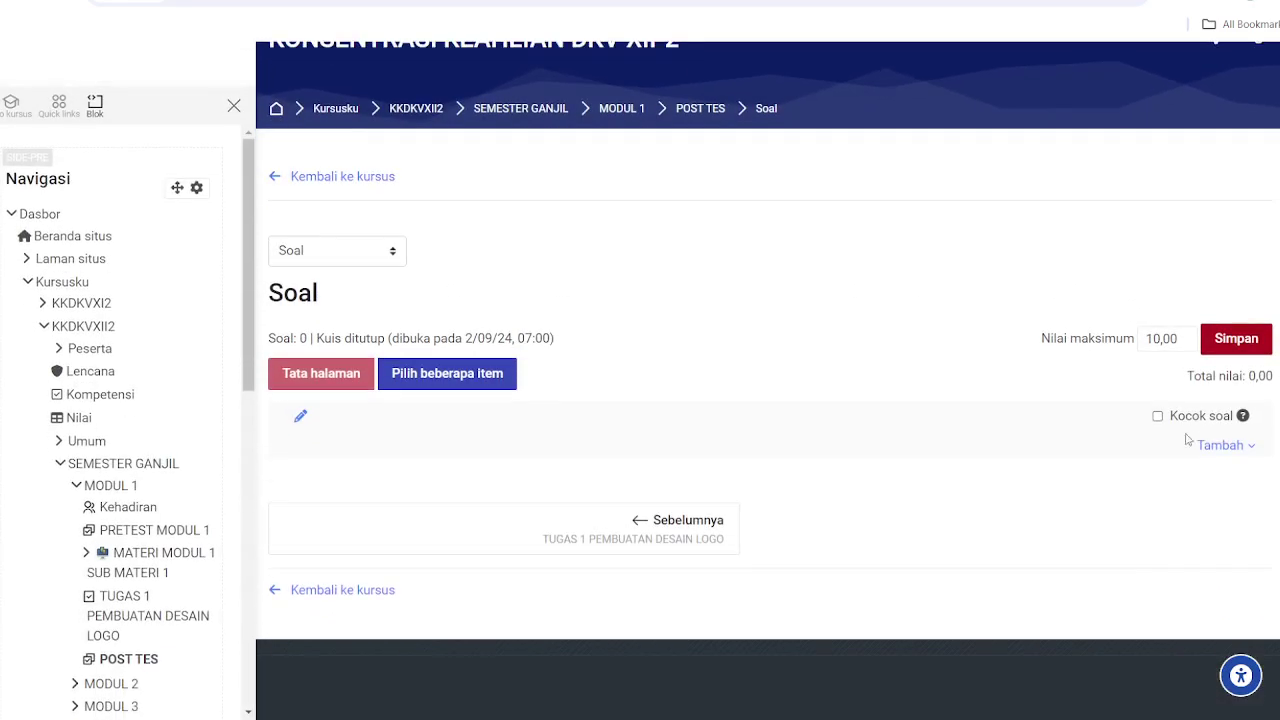
pyautogui.click(1232, 447)
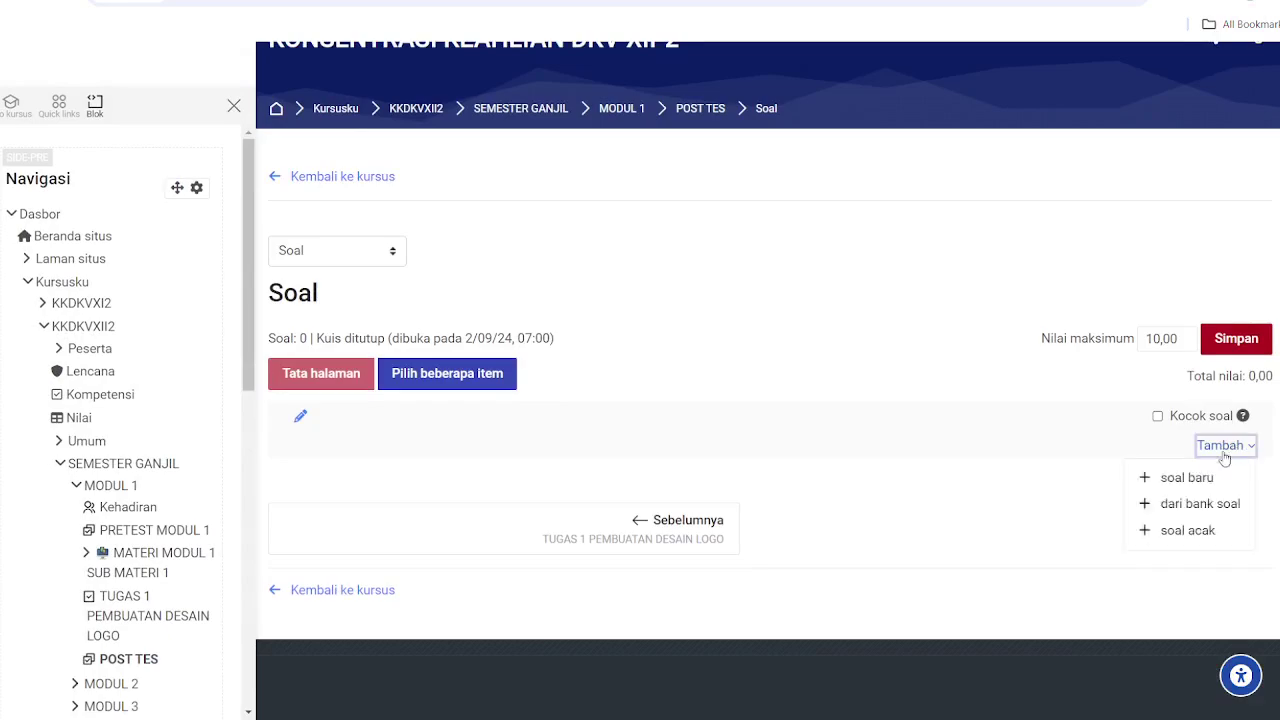
pyautogui.click(1194, 479)
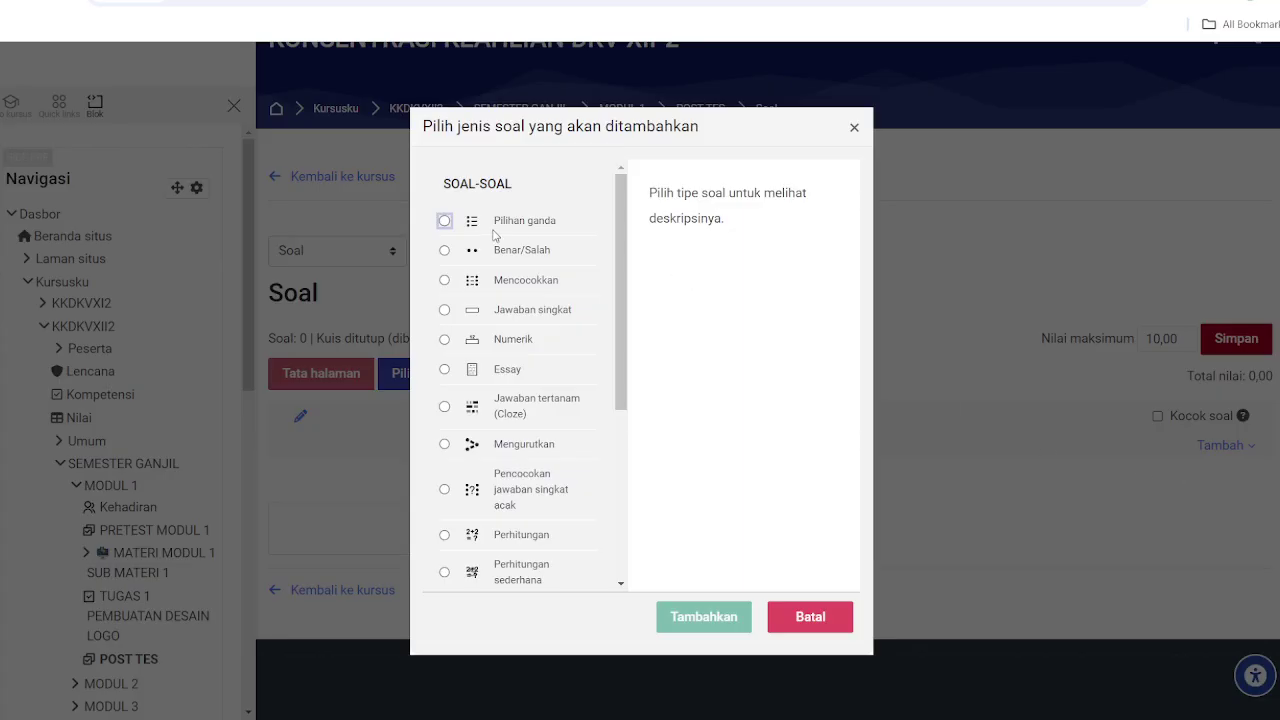
pyautogui.click(786, 620)
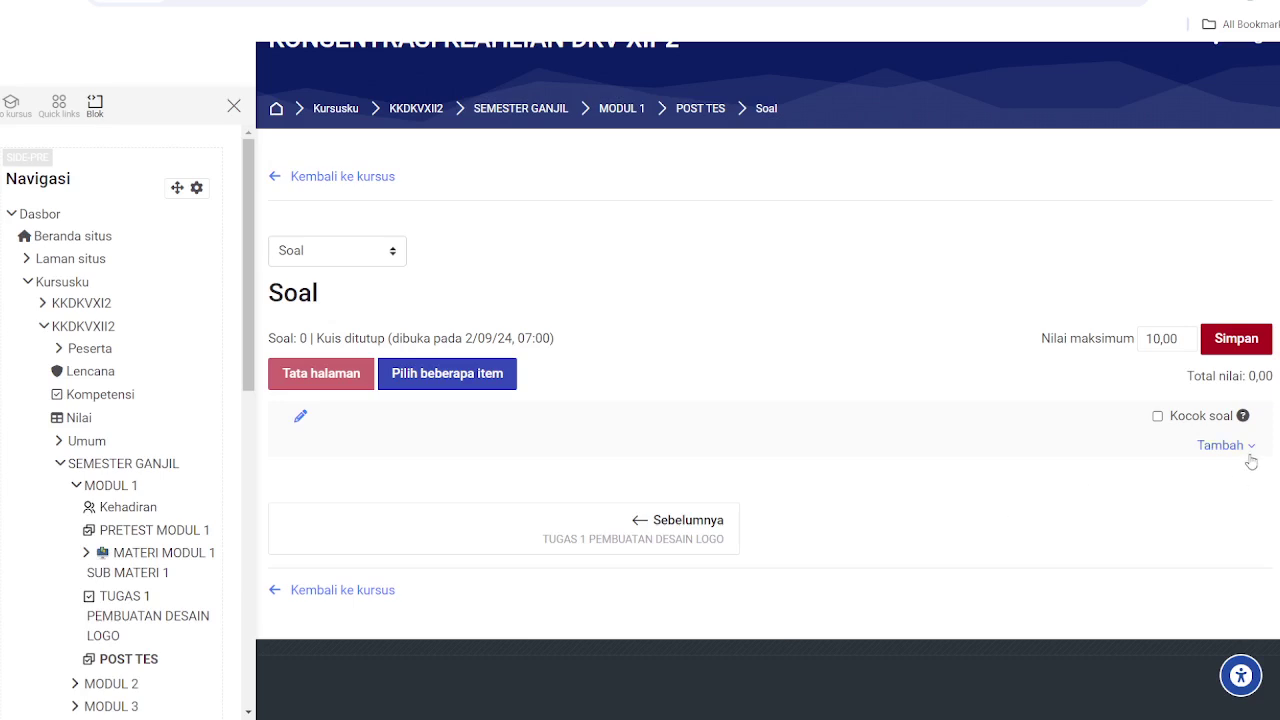
# - Add the two PRETEST MODUL 1 questions, 1+1= and 2+2, from the question bank to the quiz
pyautogui.click(1245, 447)
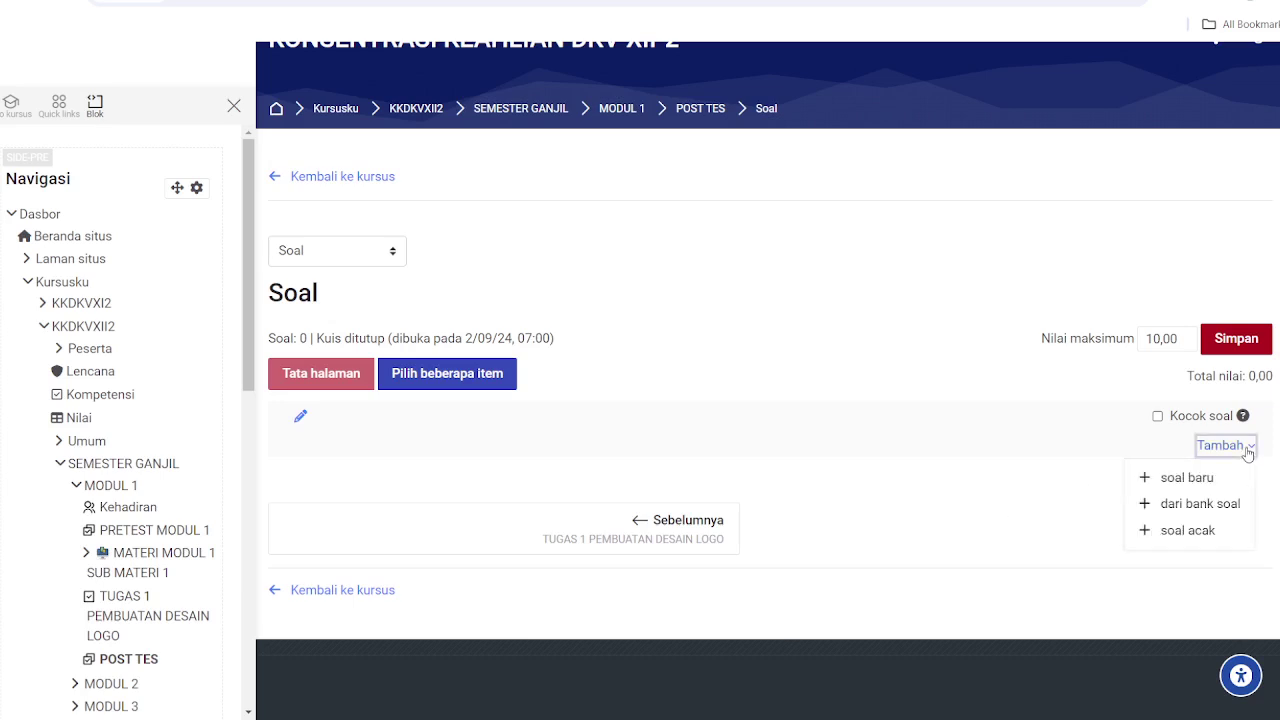
pyautogui.click(1218, 515)
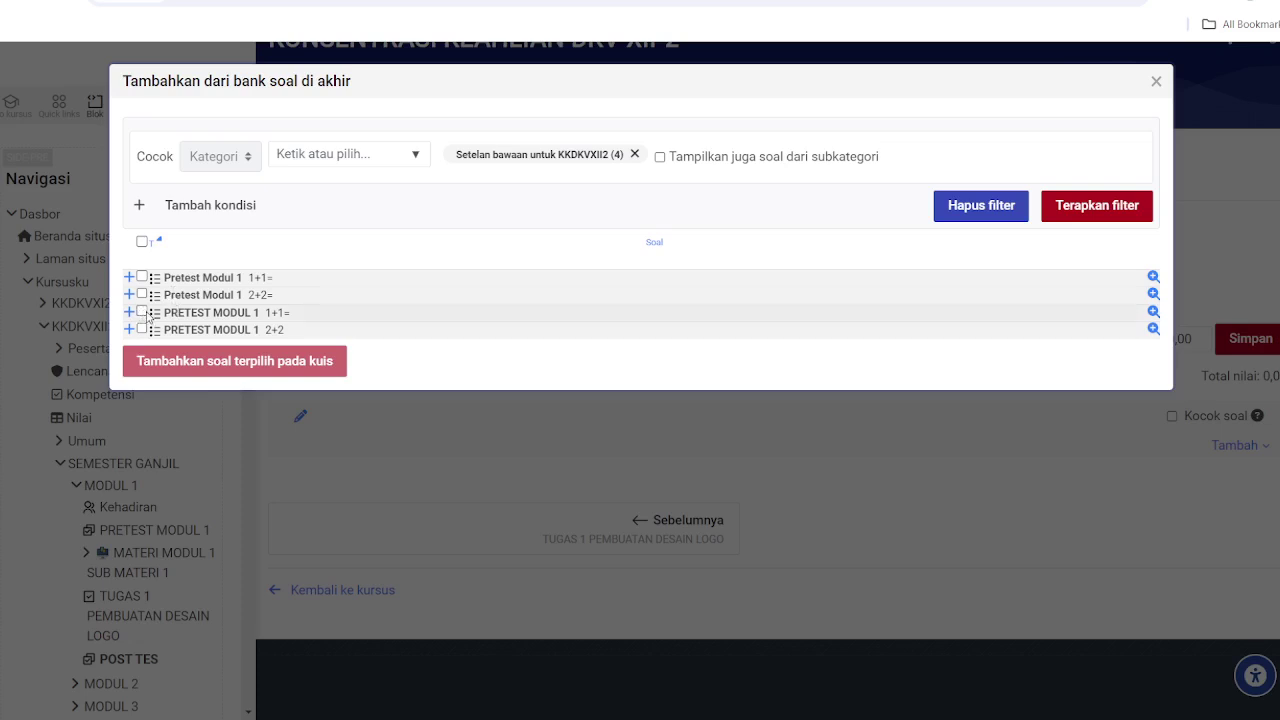
pyautogui.click(142, 312)
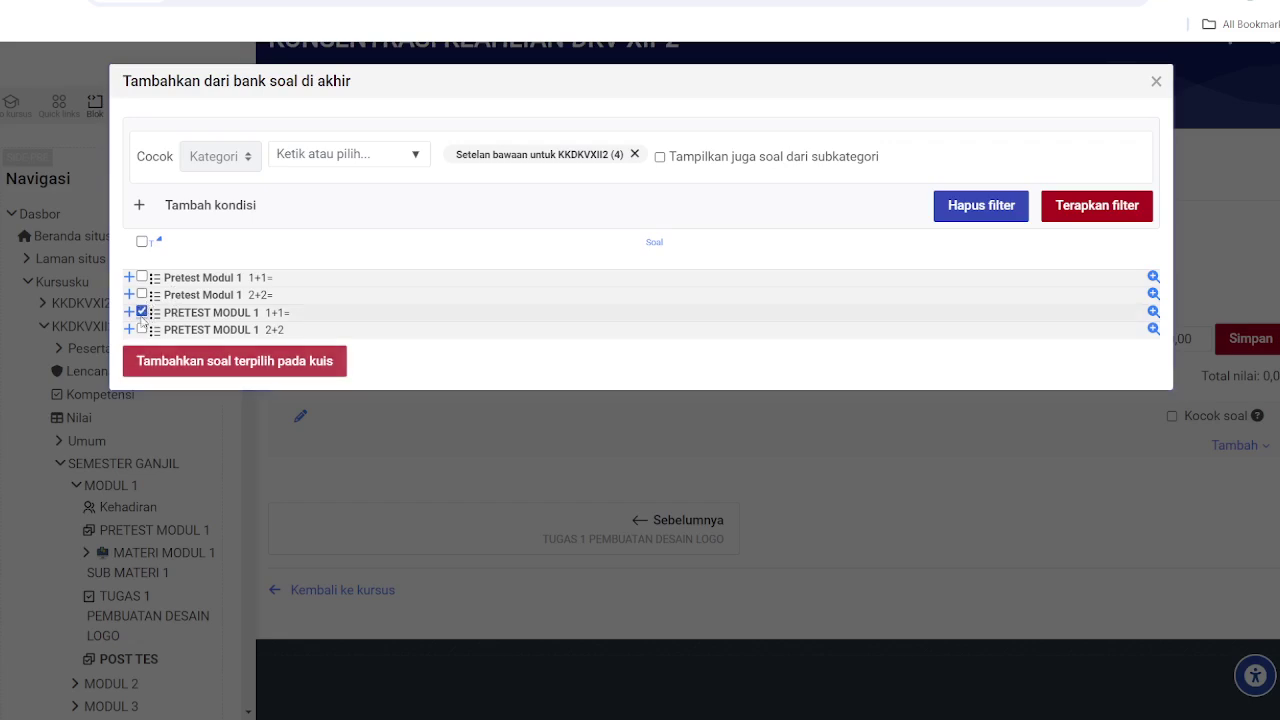
pyautogui.click(142, 329)
pyautogui.click(187, 366)
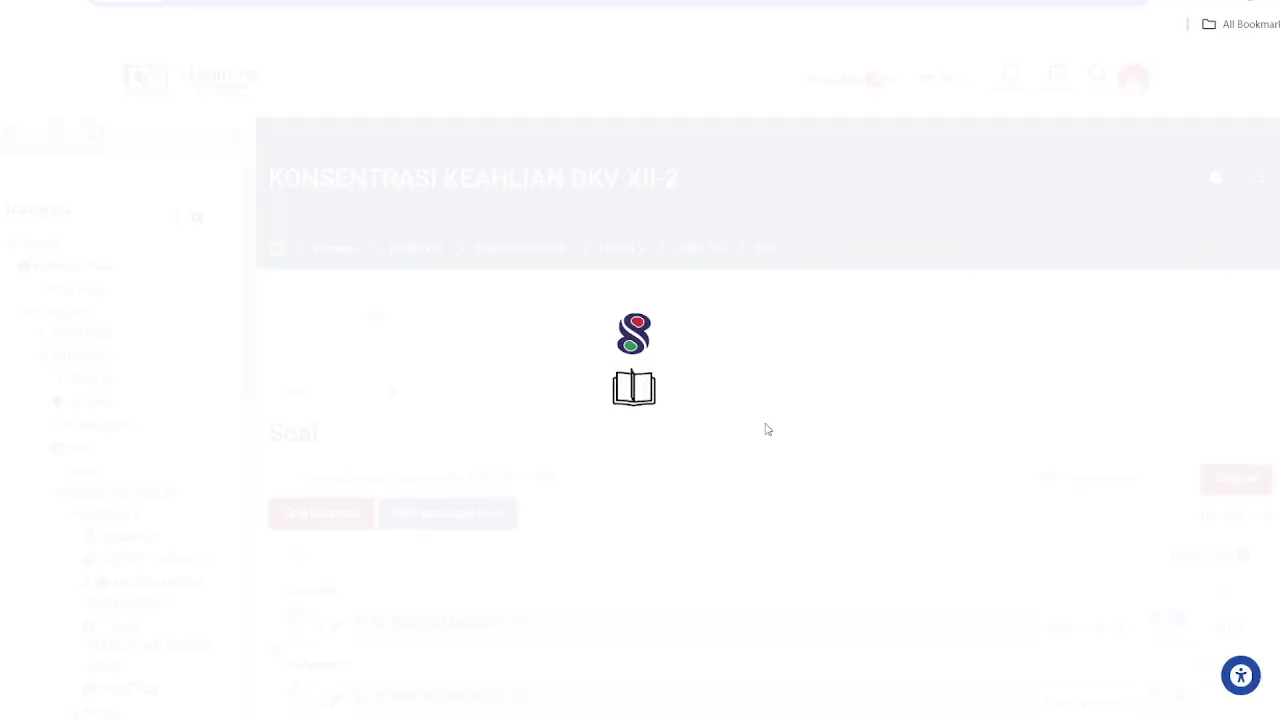
# - Rename the quiz's 1+1= question to POSTTEST MODUL 1 and save the question
pyautogui.scroll(-3, 766, 428)
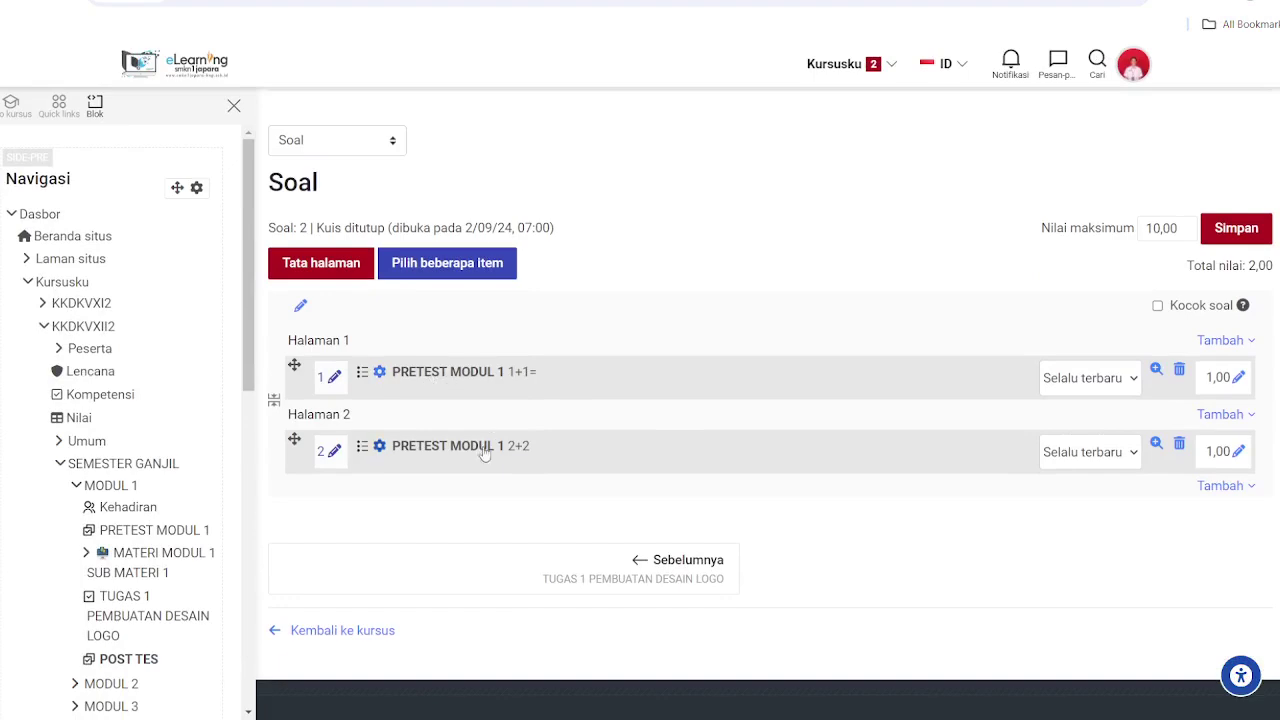
pyautogui.click(380, 373)
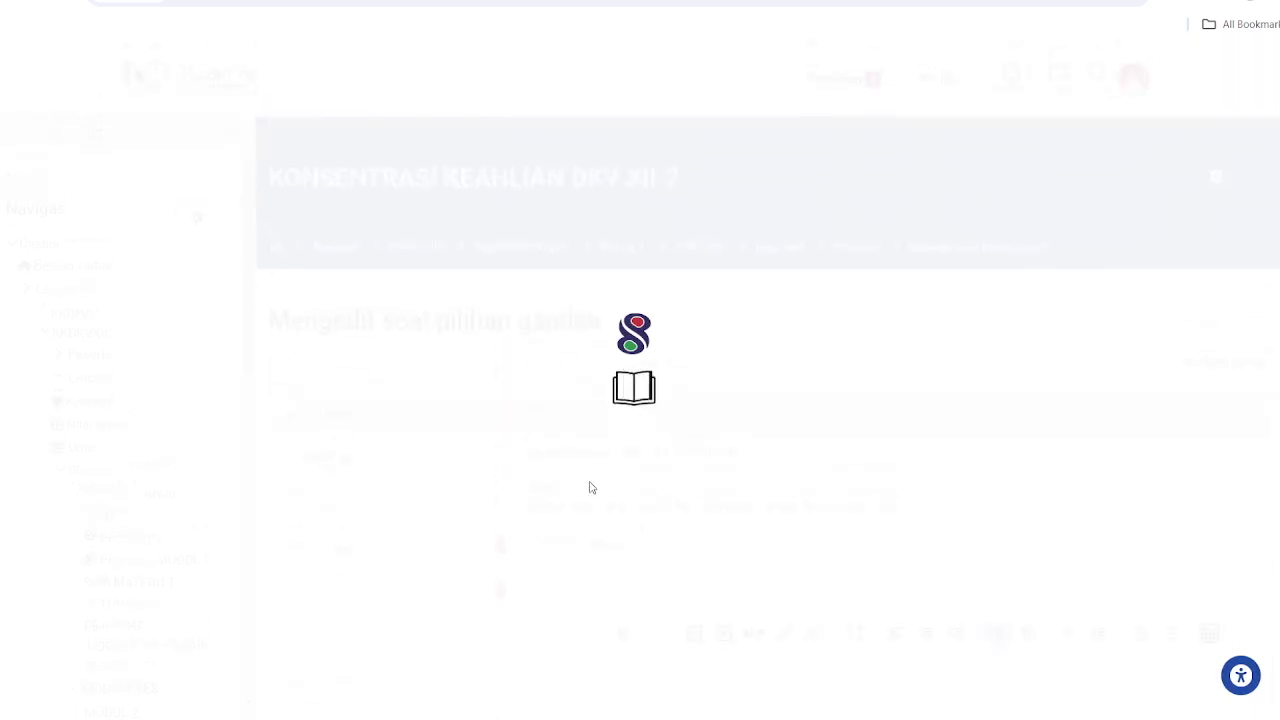
pyautogui.click(561, 546)
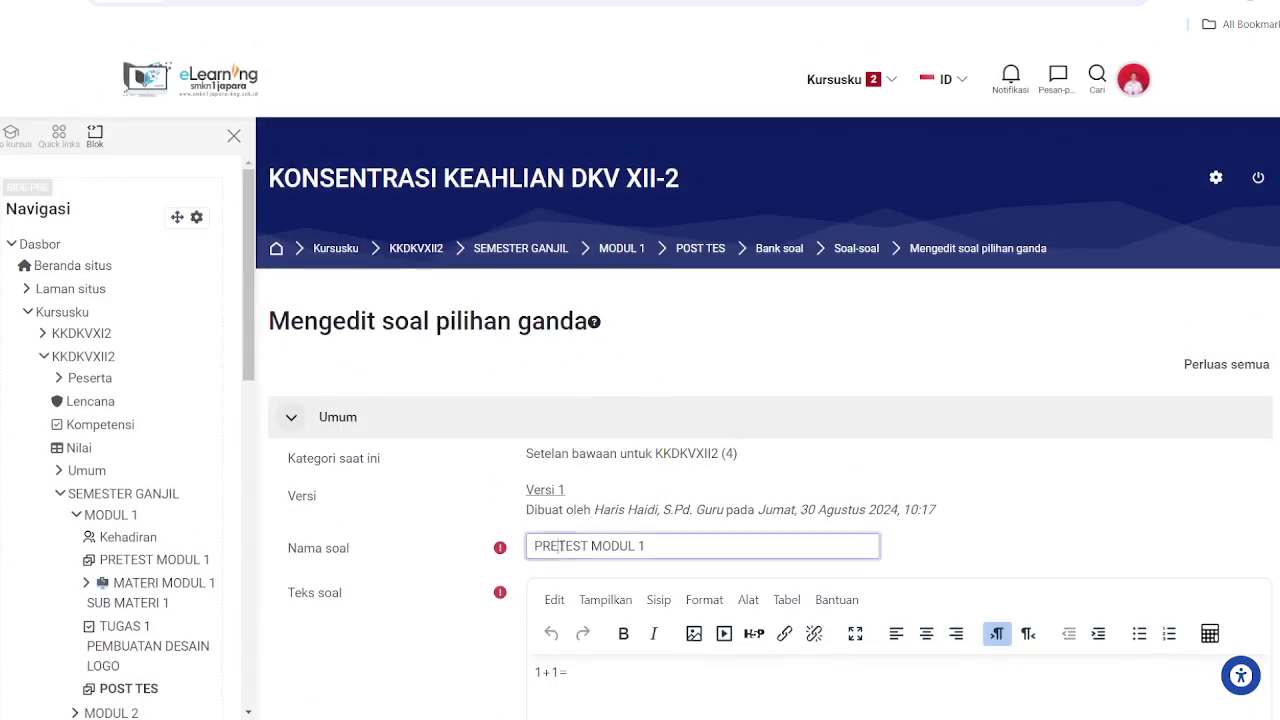
pyautogui.press('BackSpace')
pyautogui.press('BackSpace')
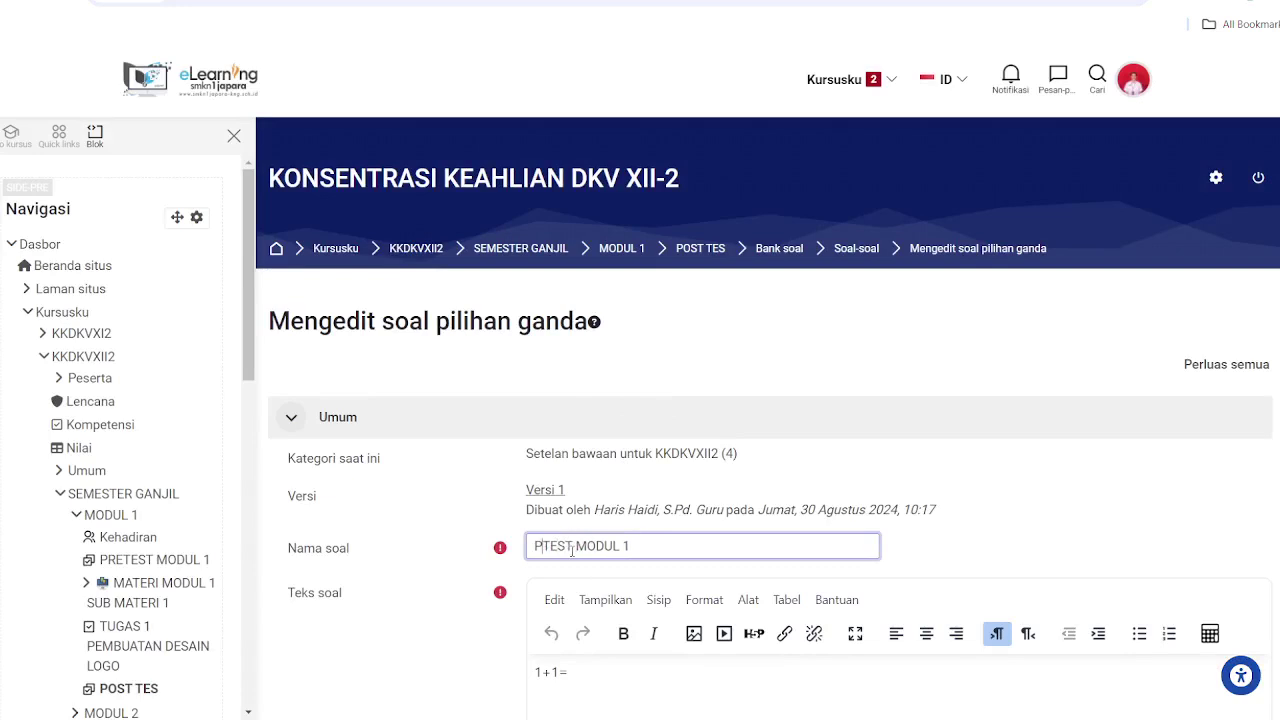
pyautogui.write('OST')
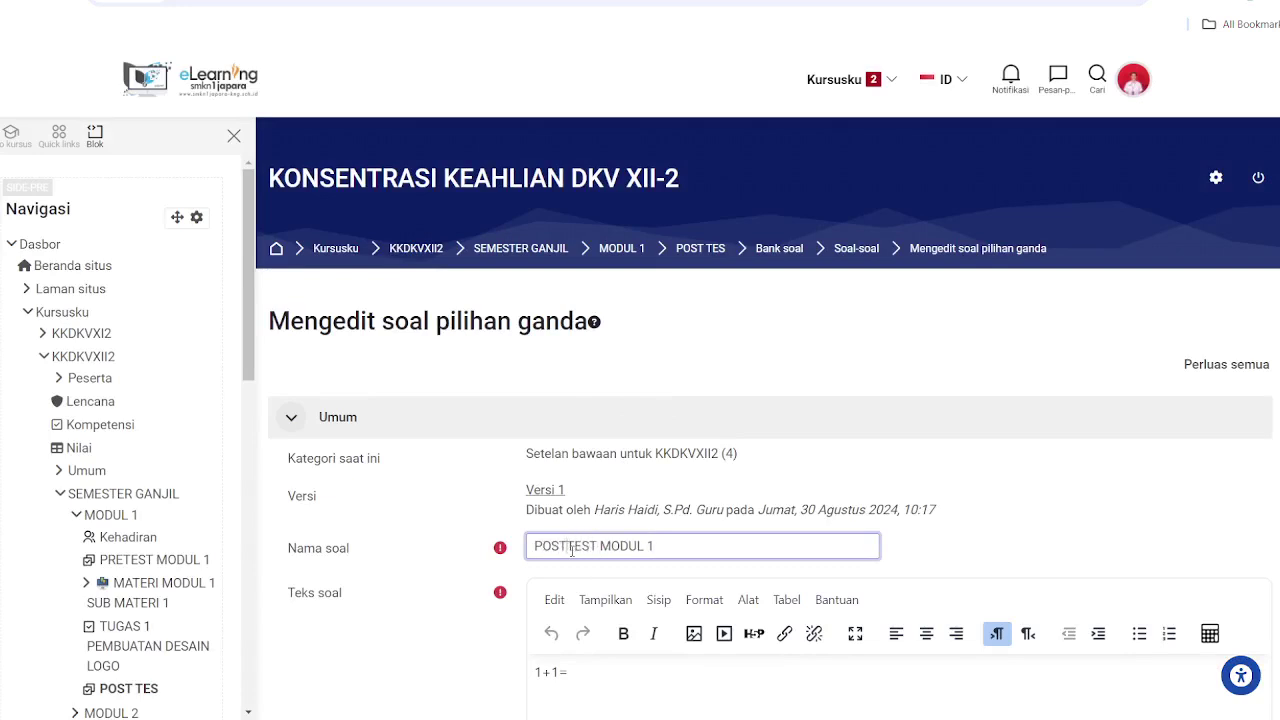
pyautogui.scroll(-20, 572, 549)
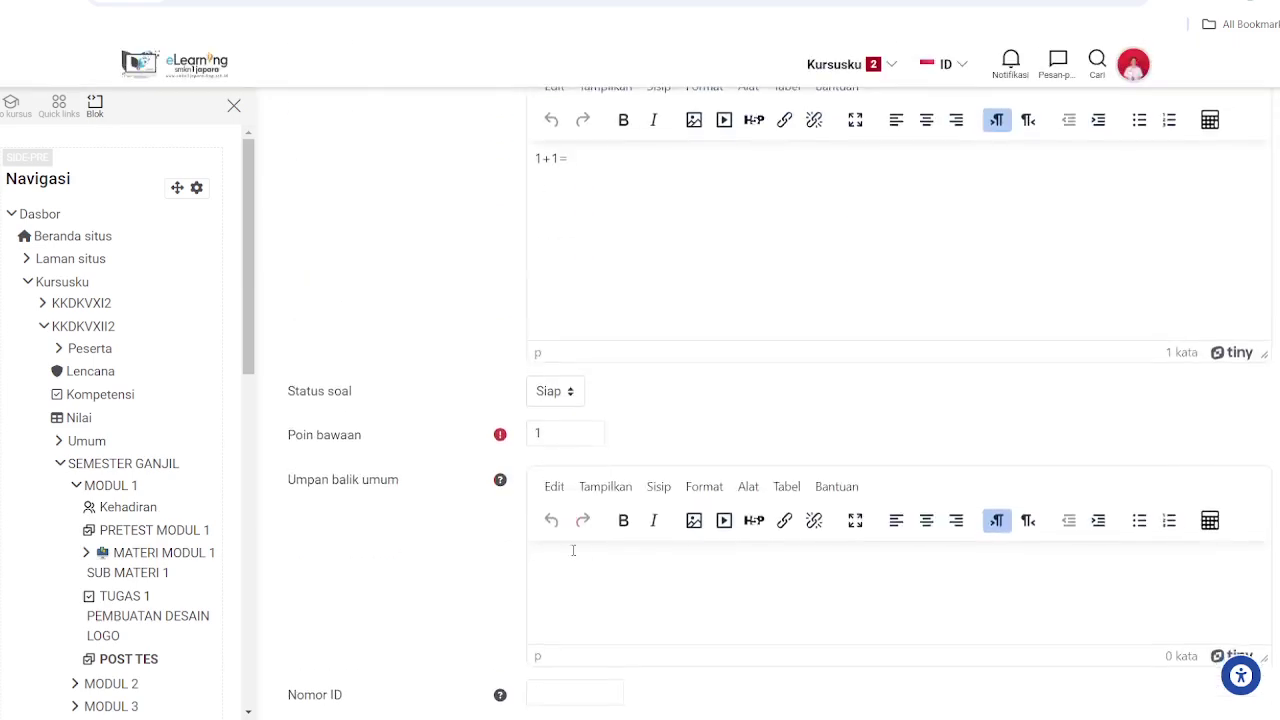
pyautogui.scroll(-5, 618, 541)
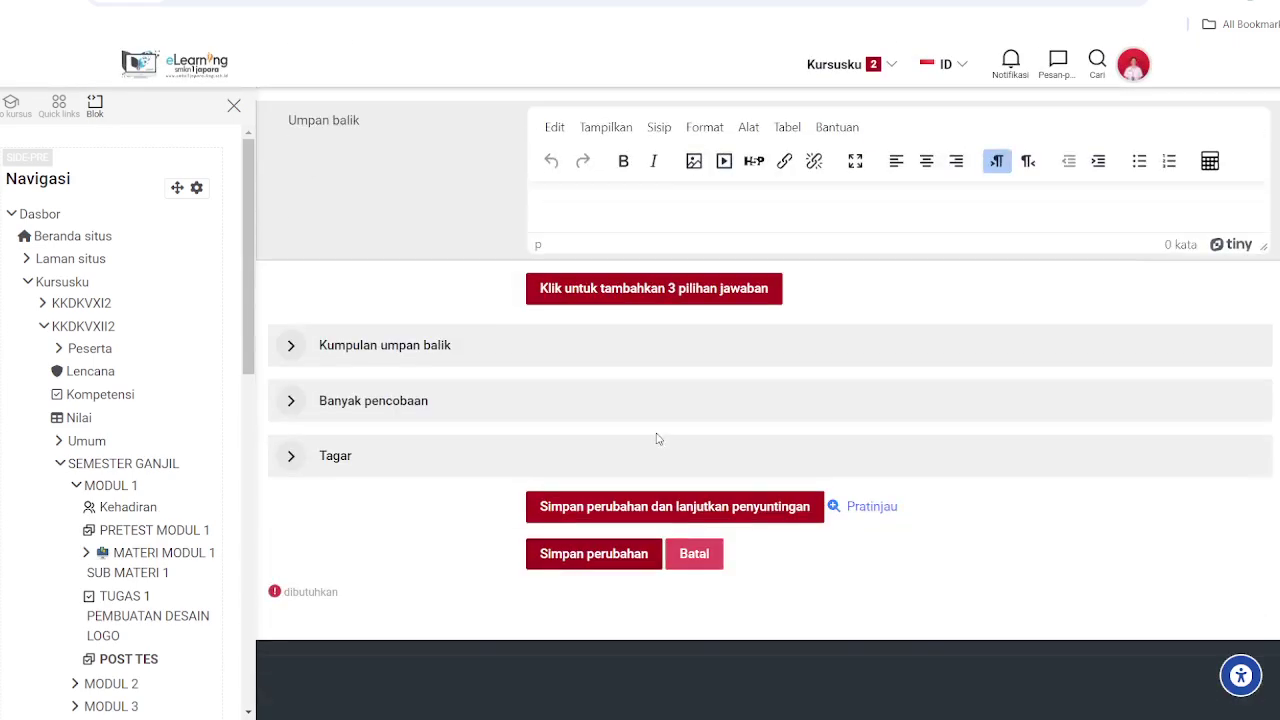
pyautogui.click(625, 556)
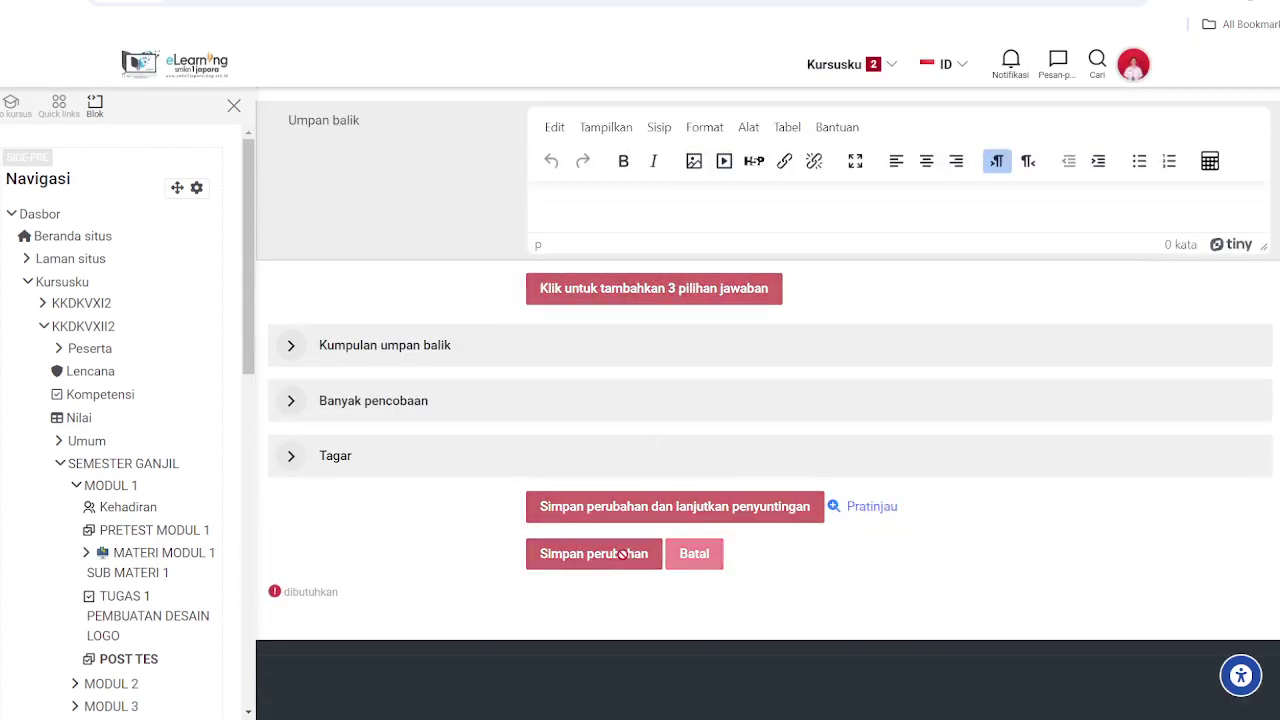